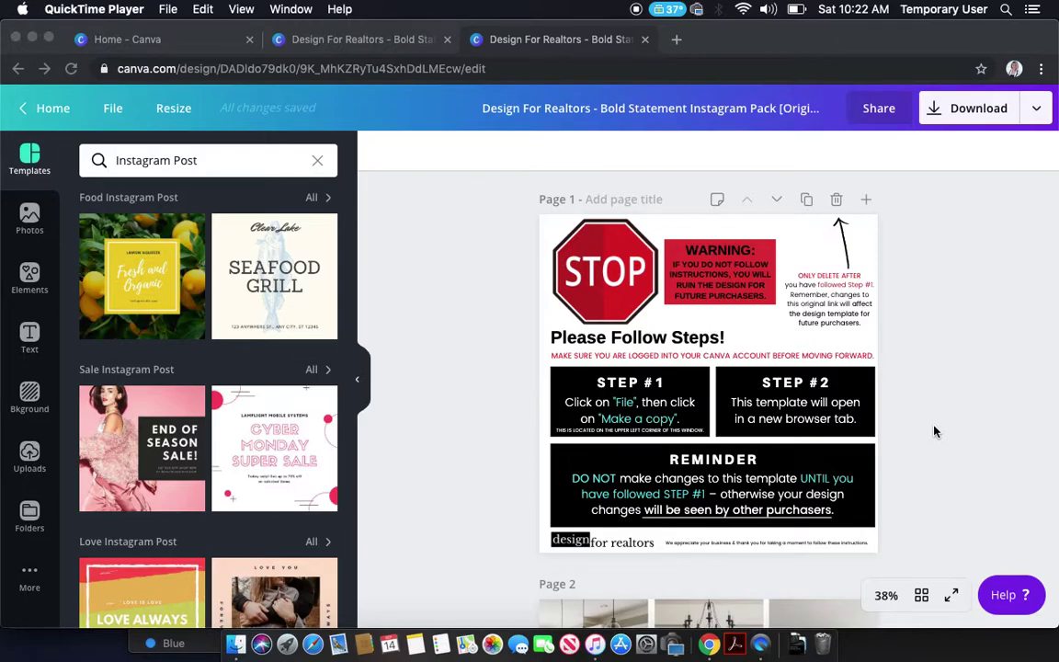
- Scroll through the template and inspect the STOP sheet's WARNING and Please Follow Steps! text
scroll(935, 431, down, 5)
scroll(935, 431, down, 5)
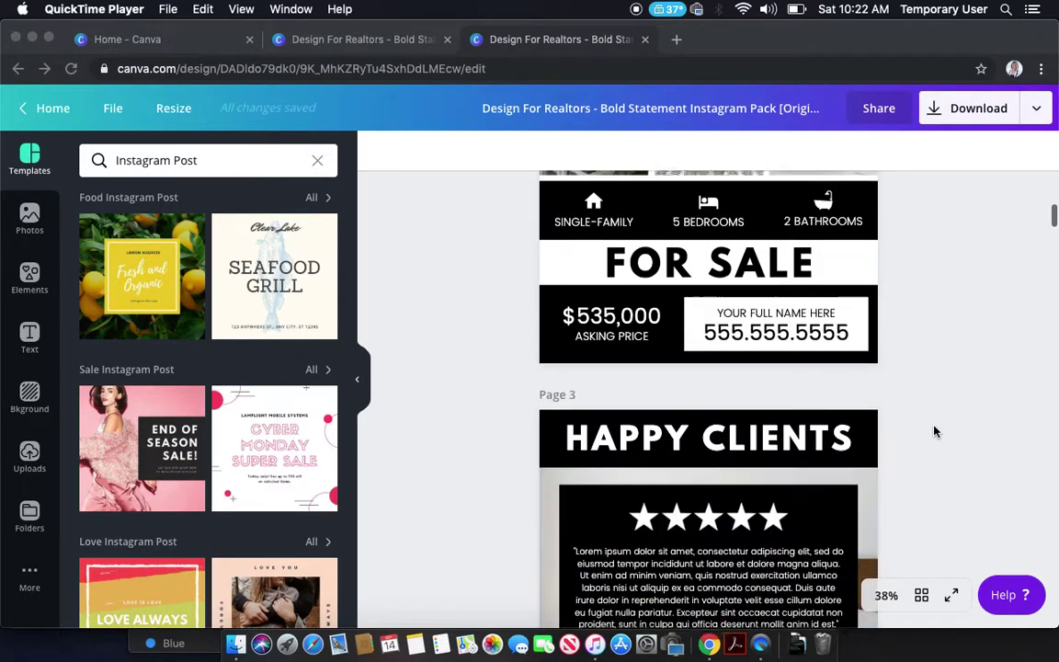
scroll(935, 431, down, 5)
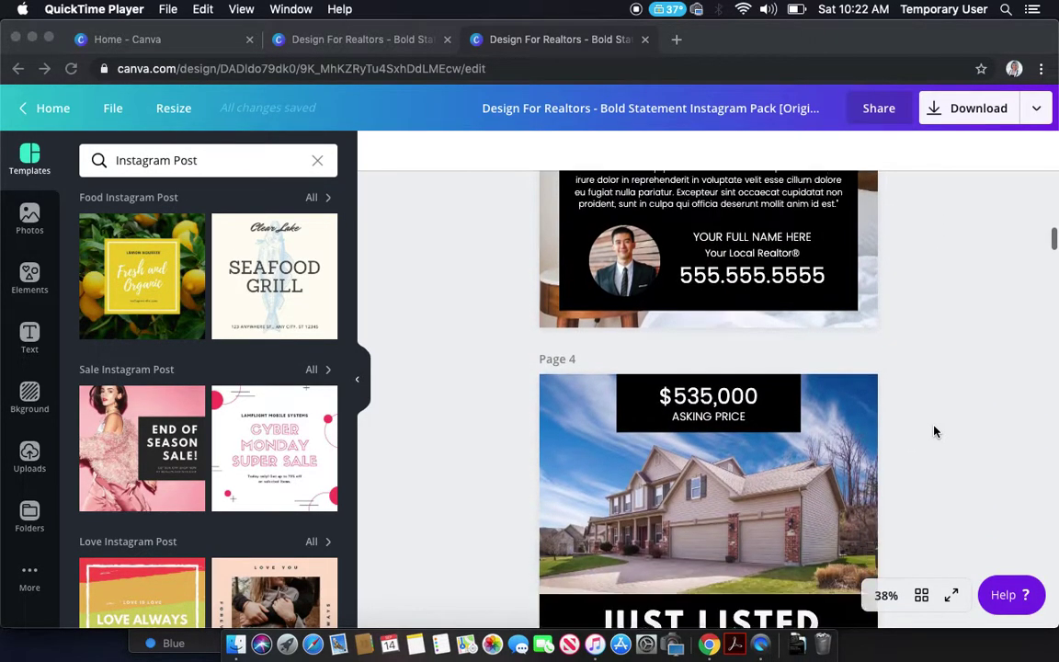
scroll(935, 431, down, 8)
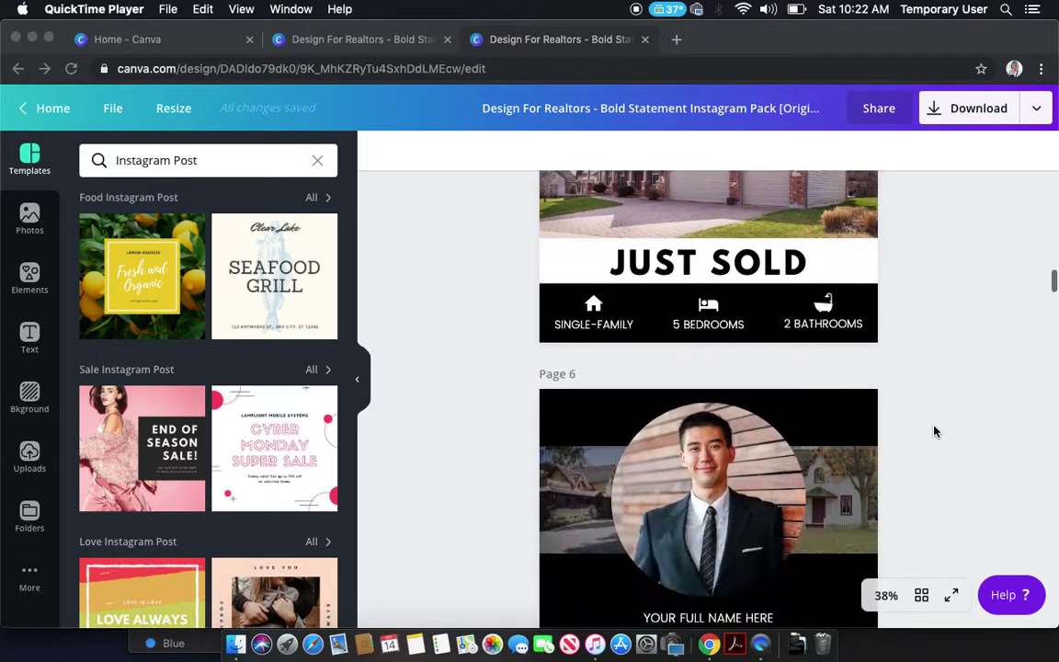
scroll(935, 431, down, 10)
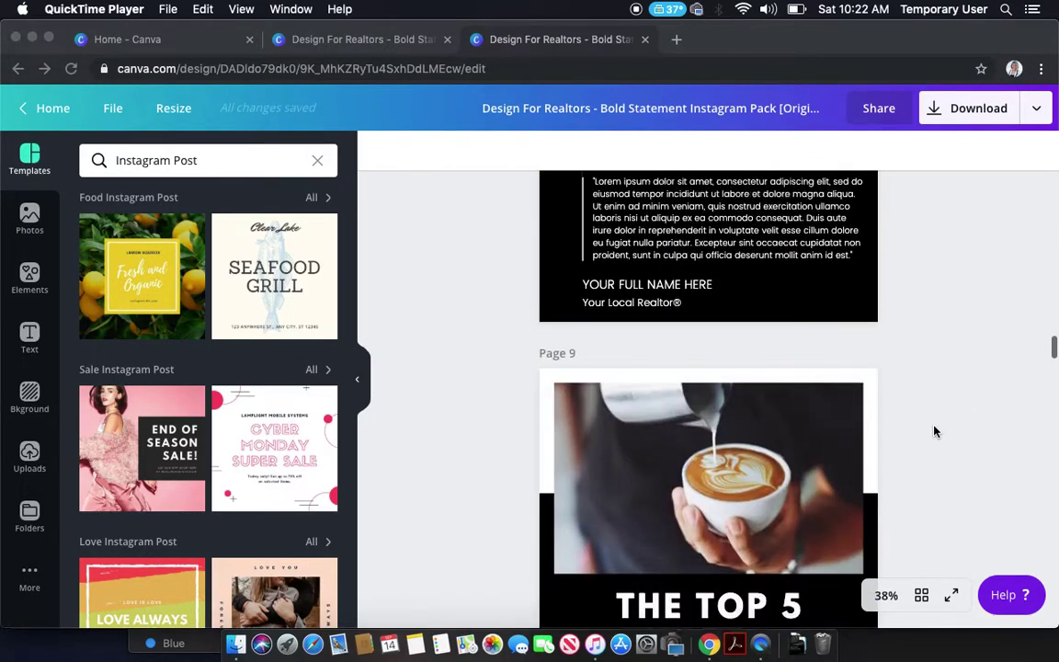
scroll(935, 432, down, 10)
scroll(935, 431, down, 10)
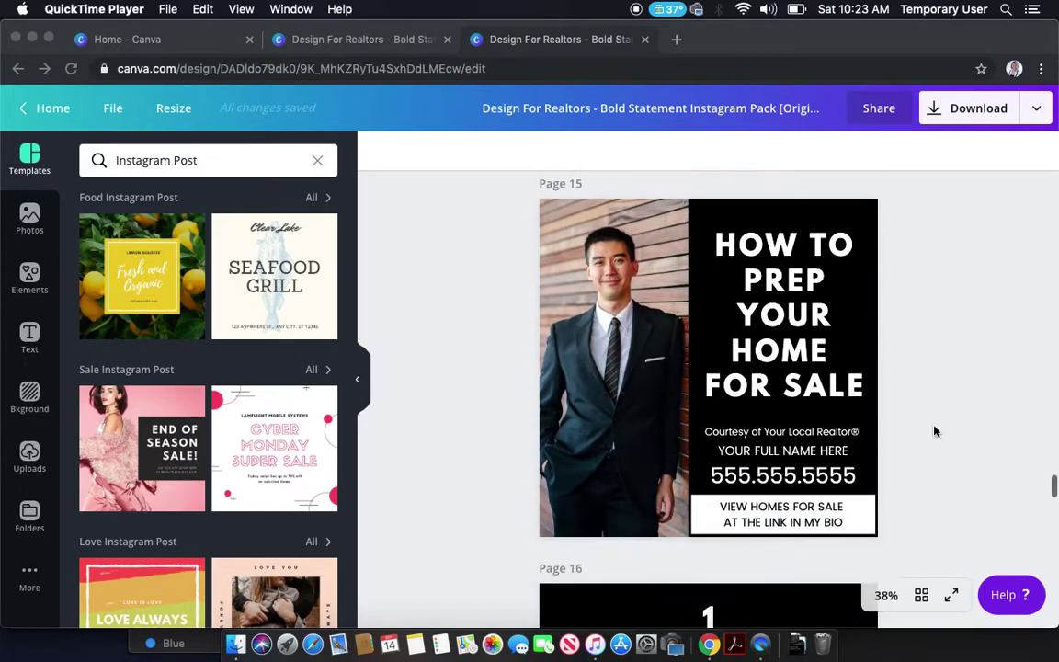
scroll(935, 431, down, 7)
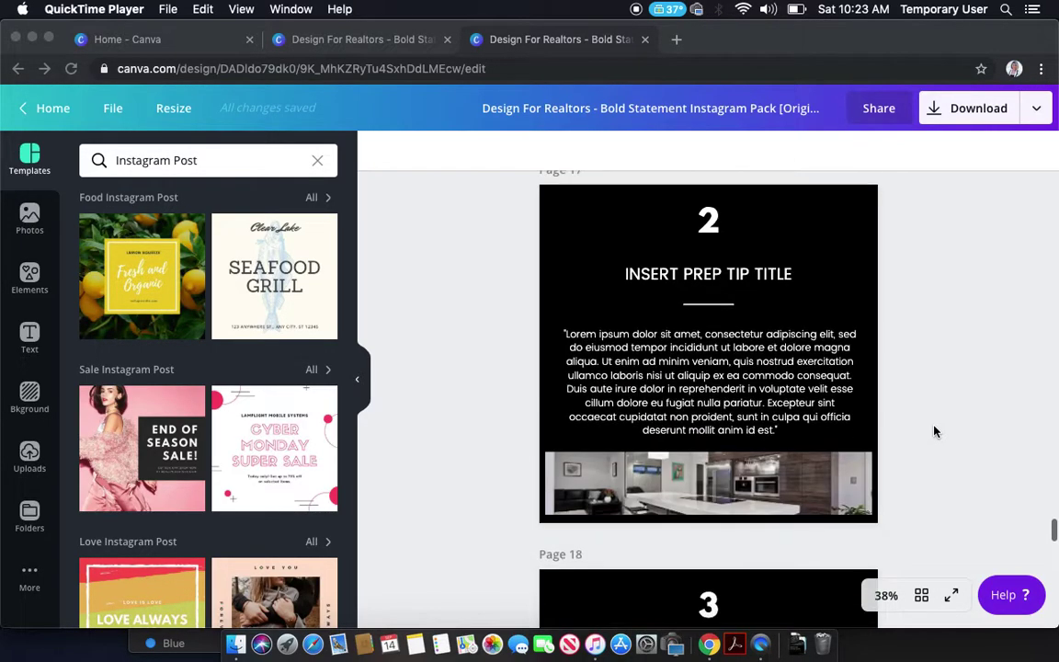
scroll(935, 431, down, 10)
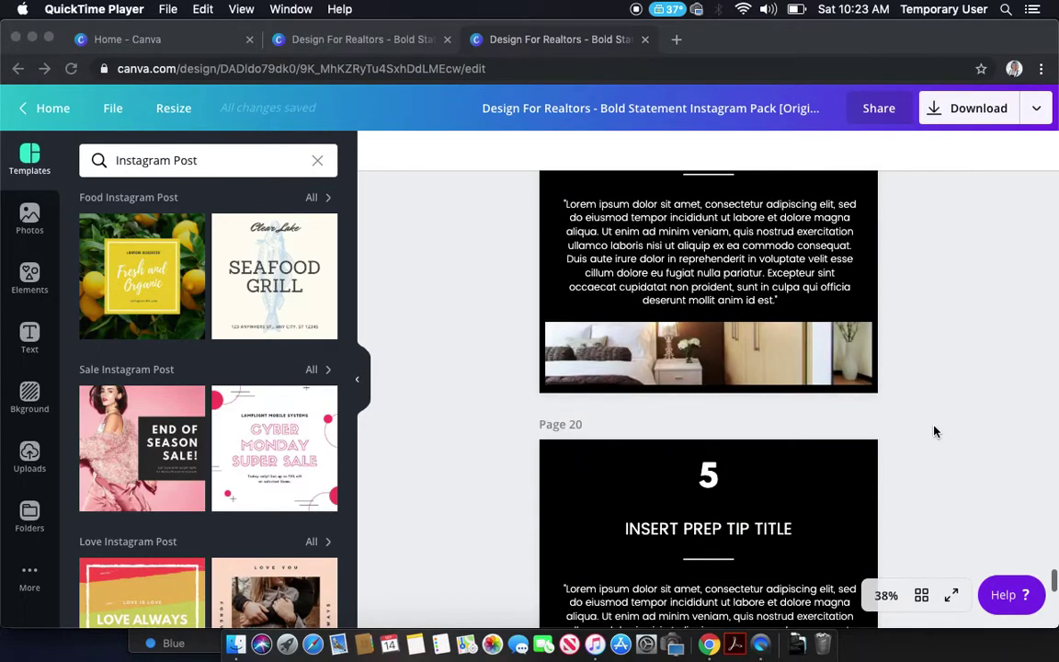
scroll(935, 431, down, 5)
scroll(935, 431, up, 15)
scroll(943, 457, up, 20)
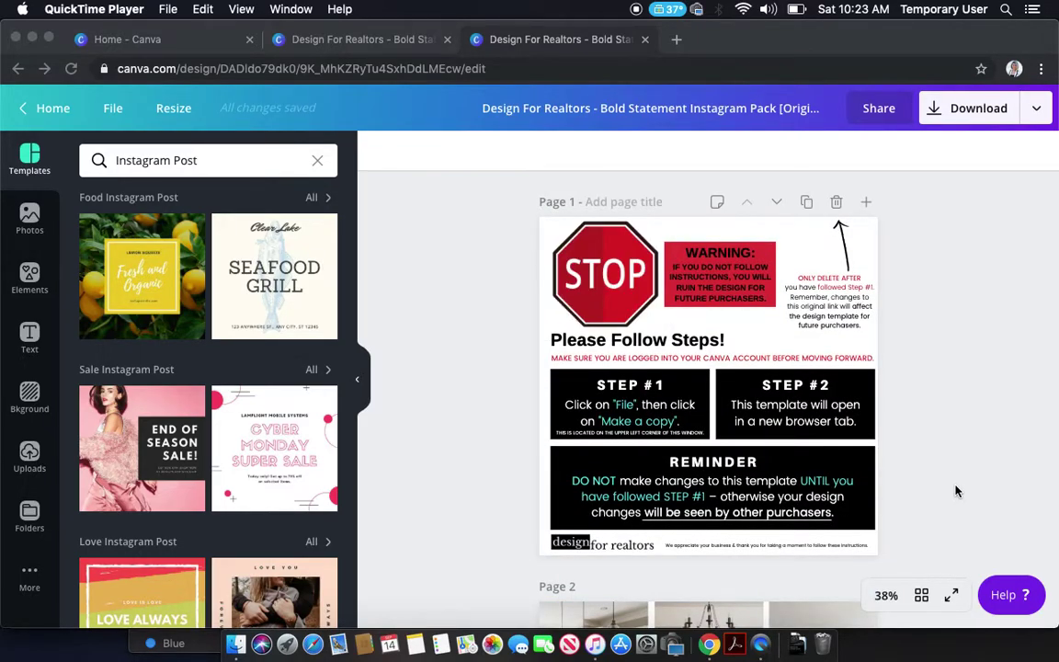
scroll(956, 492, down, 2)
scroll(956, 492, up, 2)
click(578, 288)
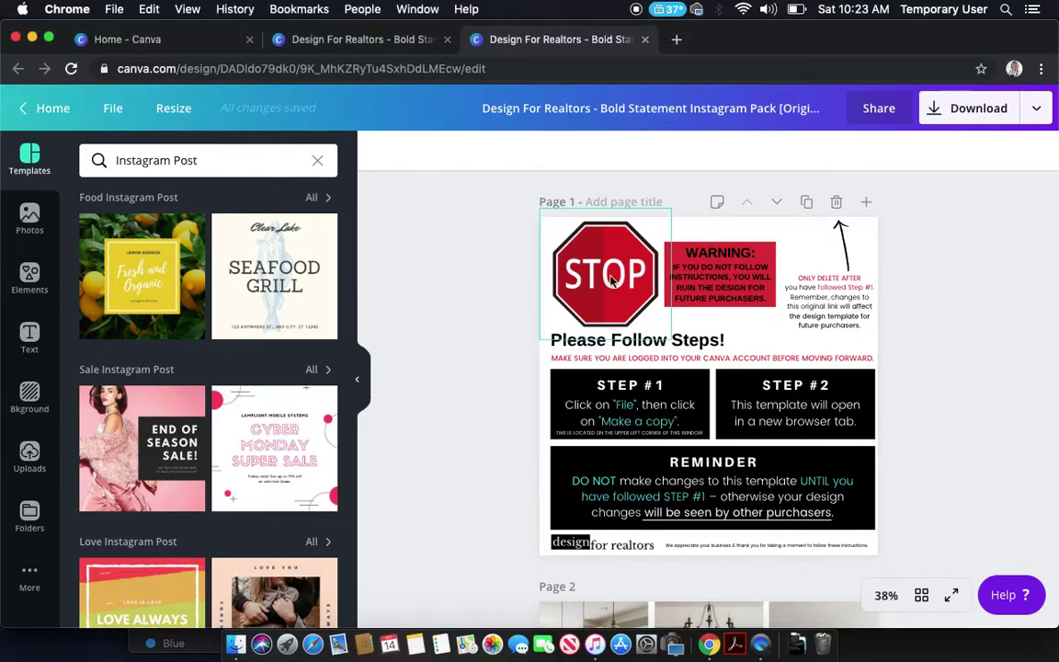
click(739, 281)
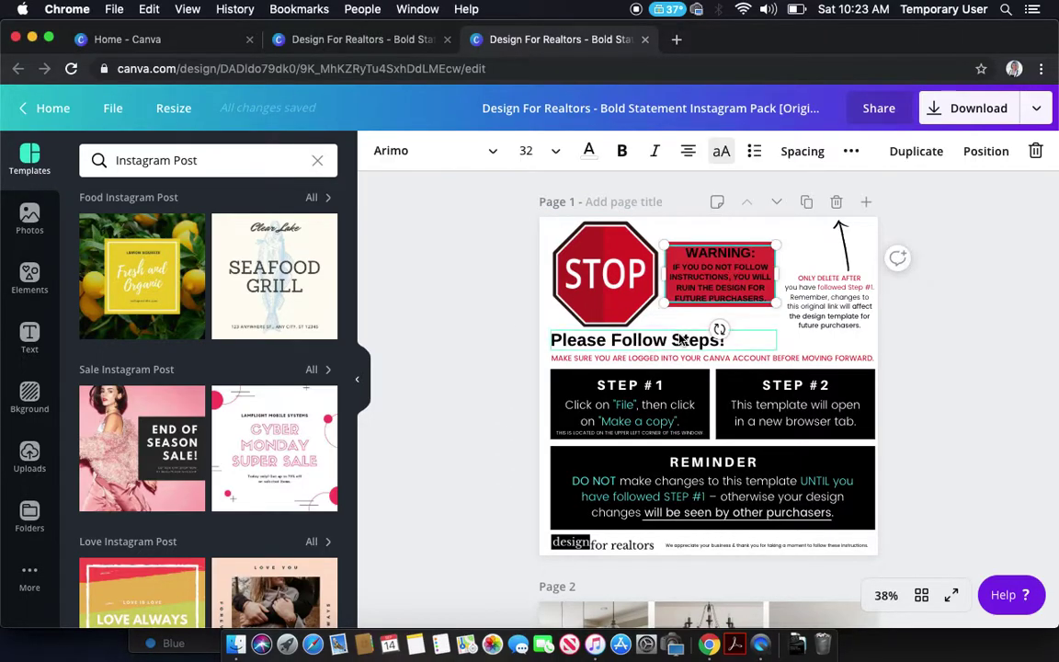
click(669, 344)
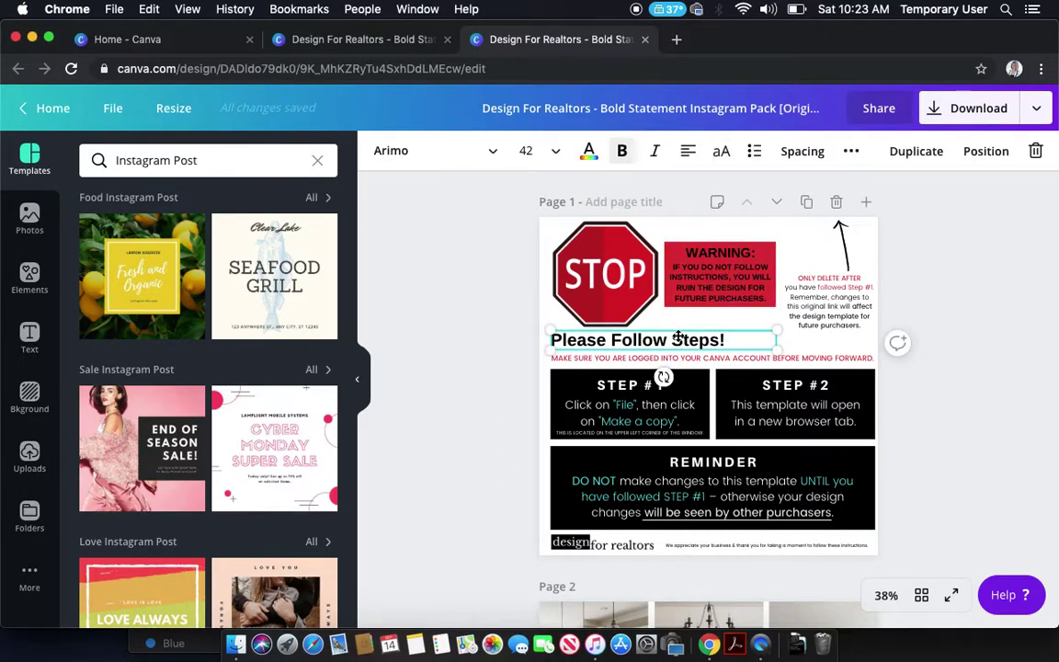
click(939, 402)
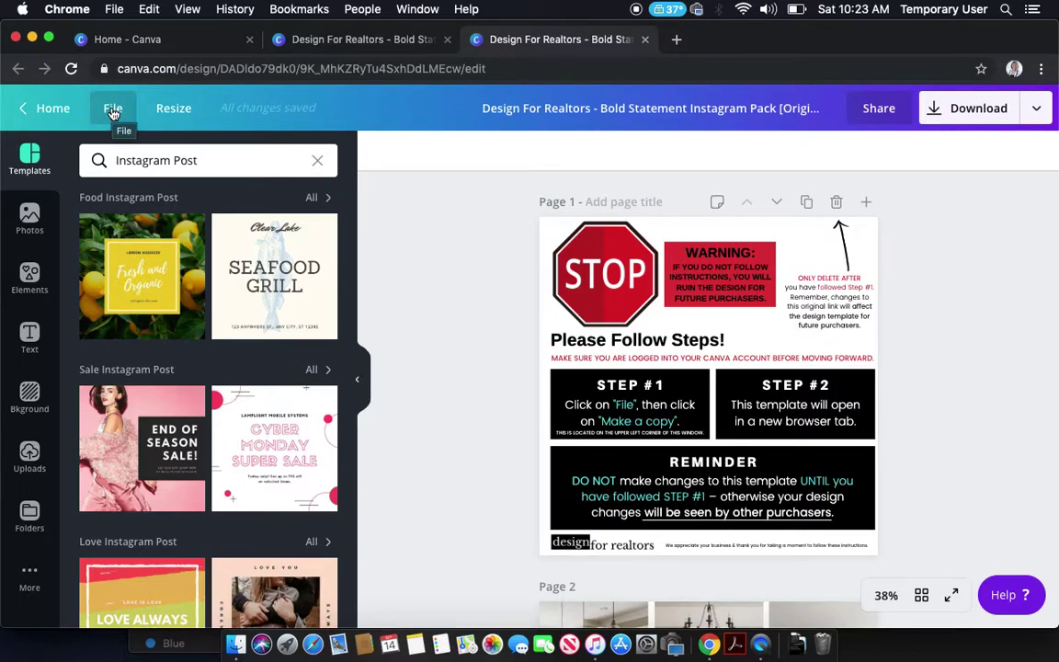
- Make a copy of the realtor template from the File menu, opening it in a new tab
click(113, 110)
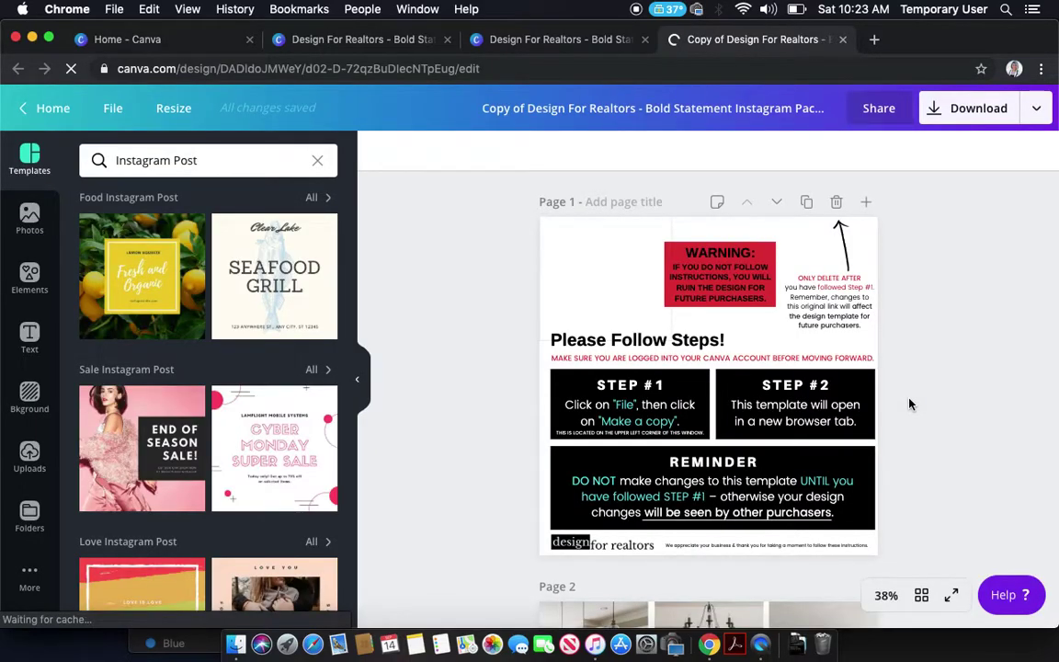
scroll(935, 349, down, 2)
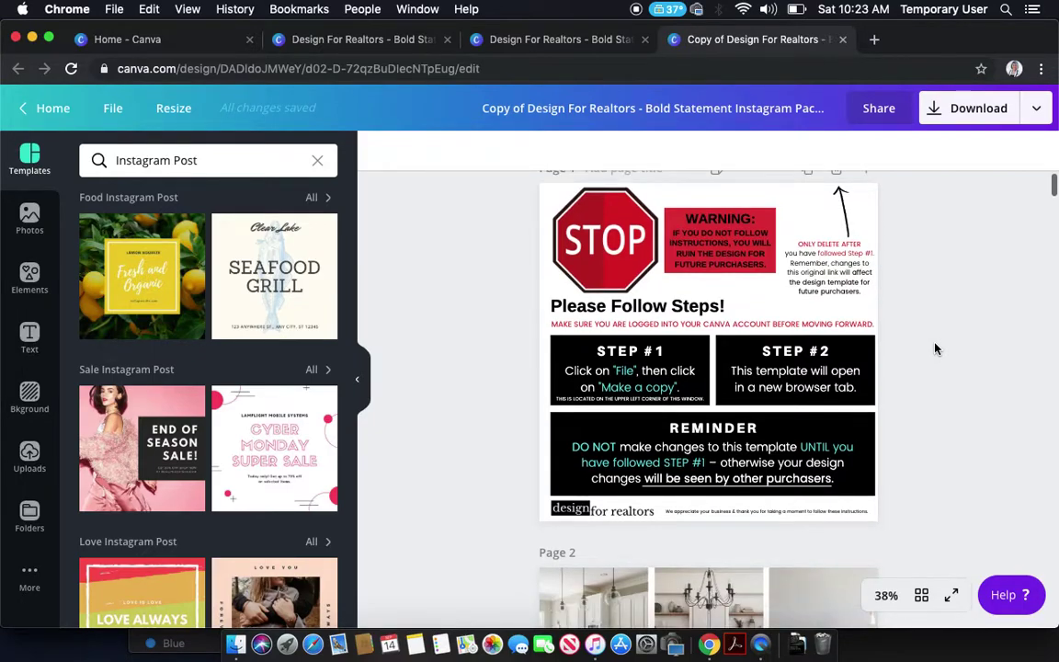
scroll(936, 348, up, 2)
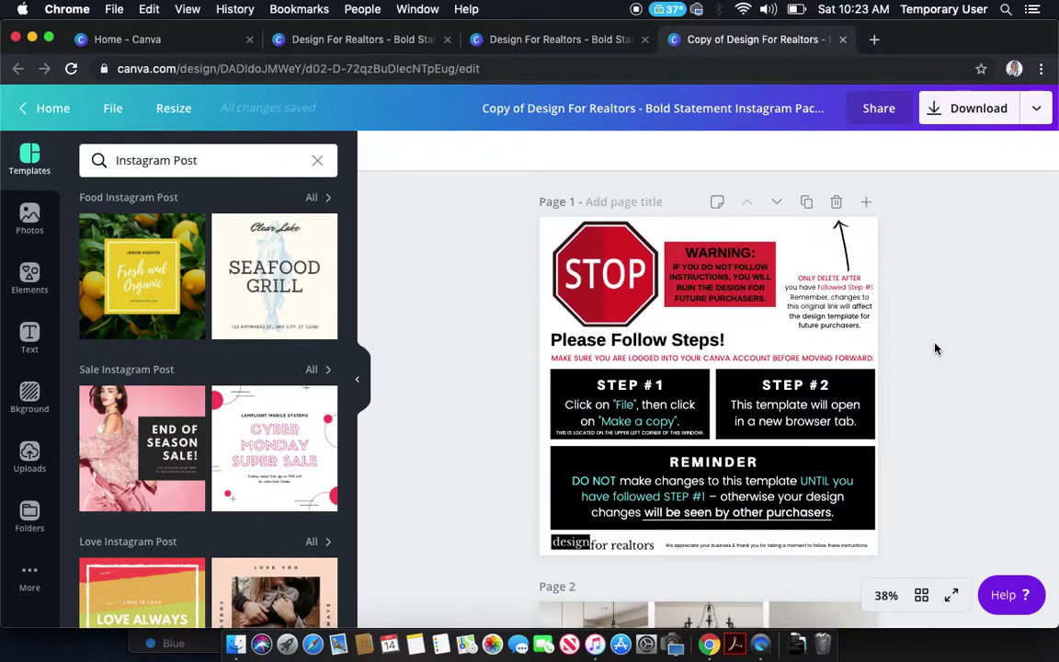
- Retitle the design as the agent's name plus 'Instagram Pack', hide the side panel, and delete the STOP page
click(789, 110)
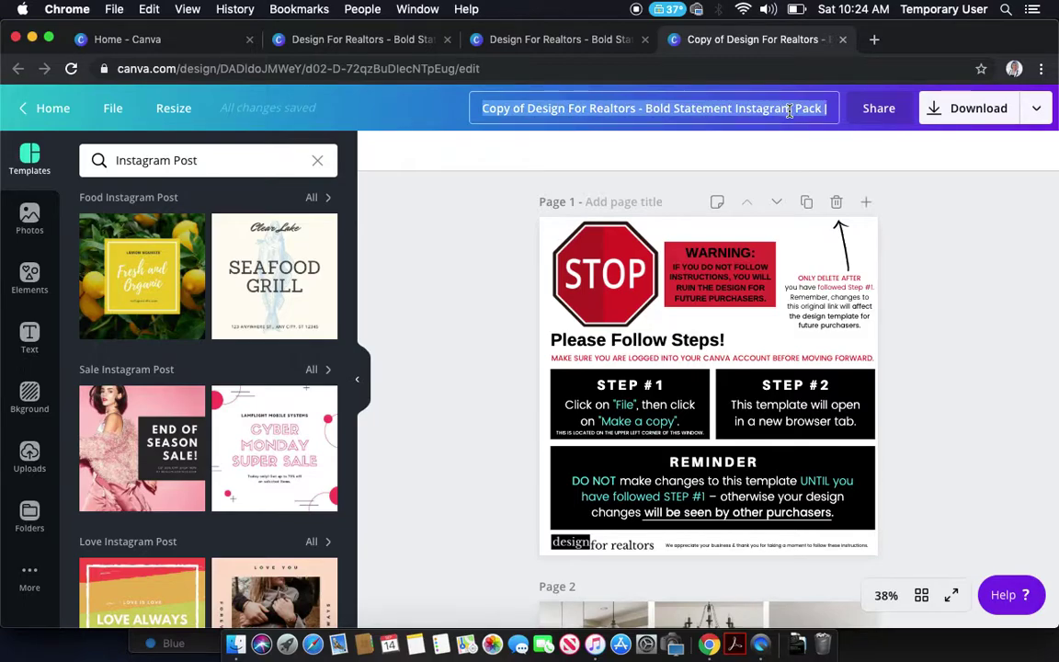
text(Amanda)
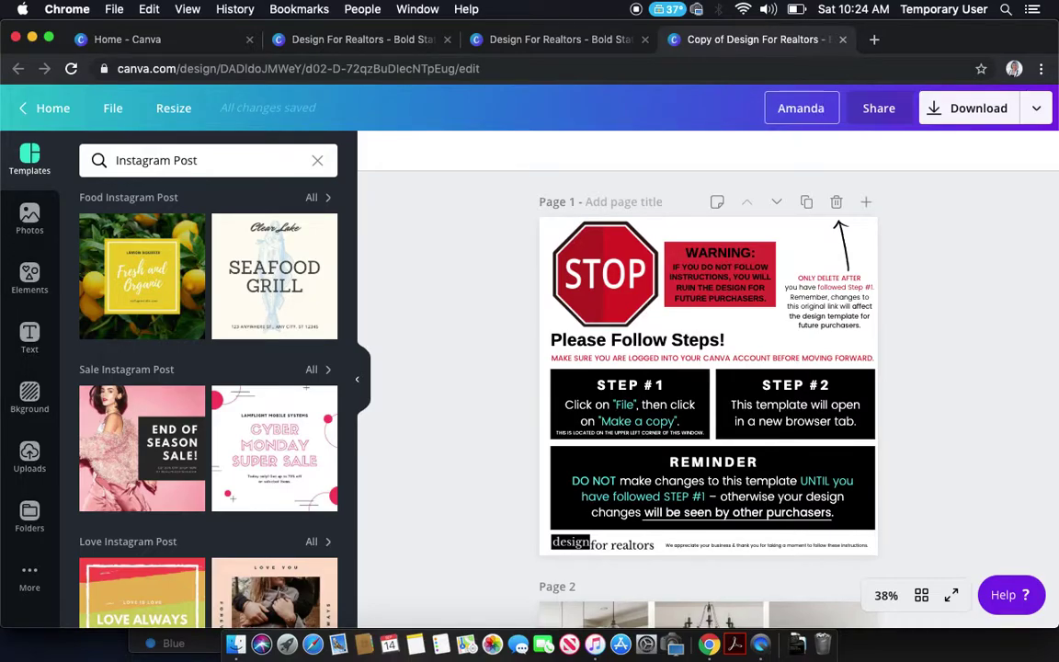
text(s Instagram)
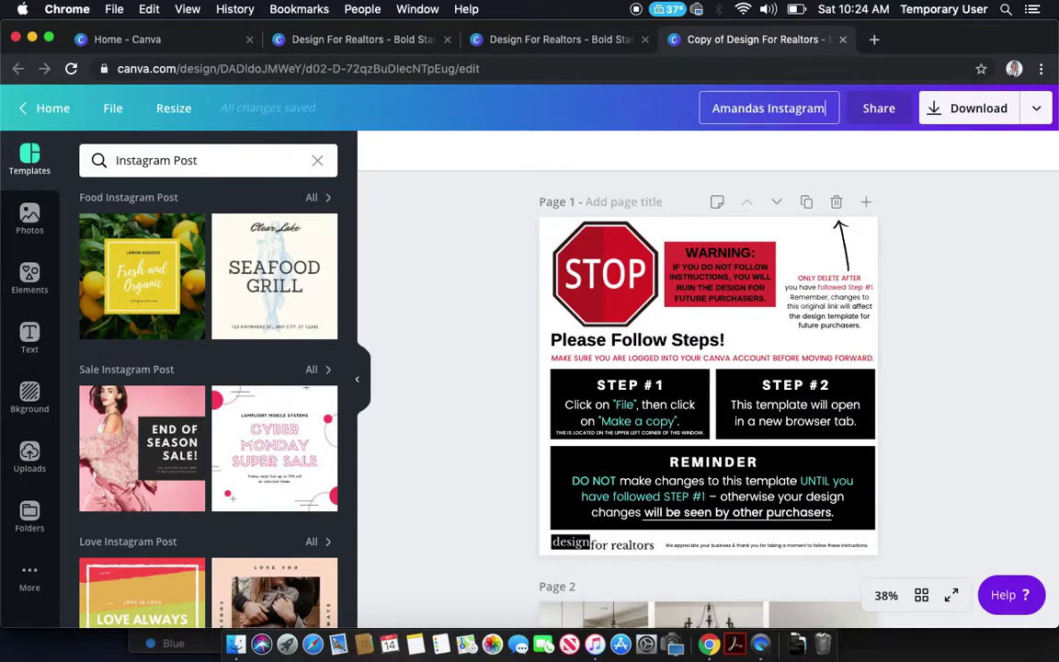
text( Pack)
key(Return)
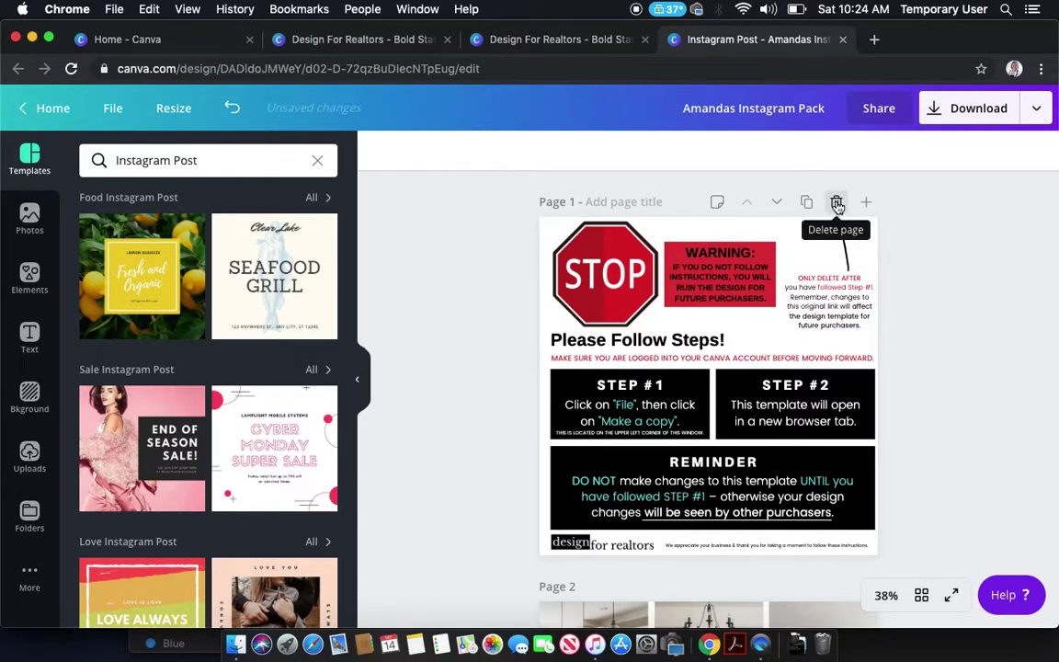
click(360, 382)
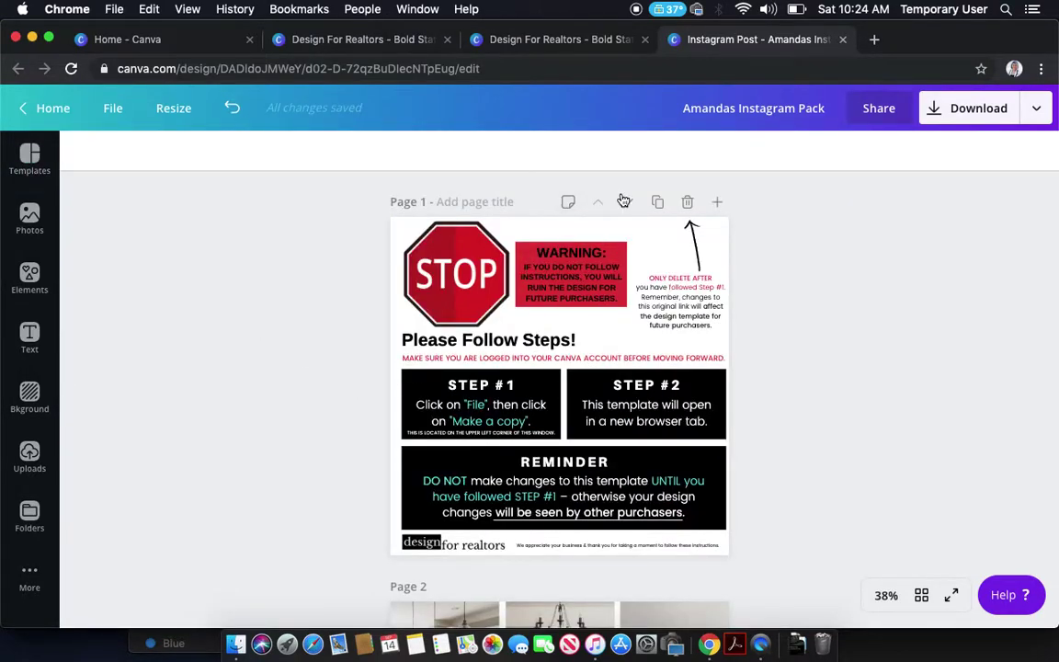
click(688, 204)
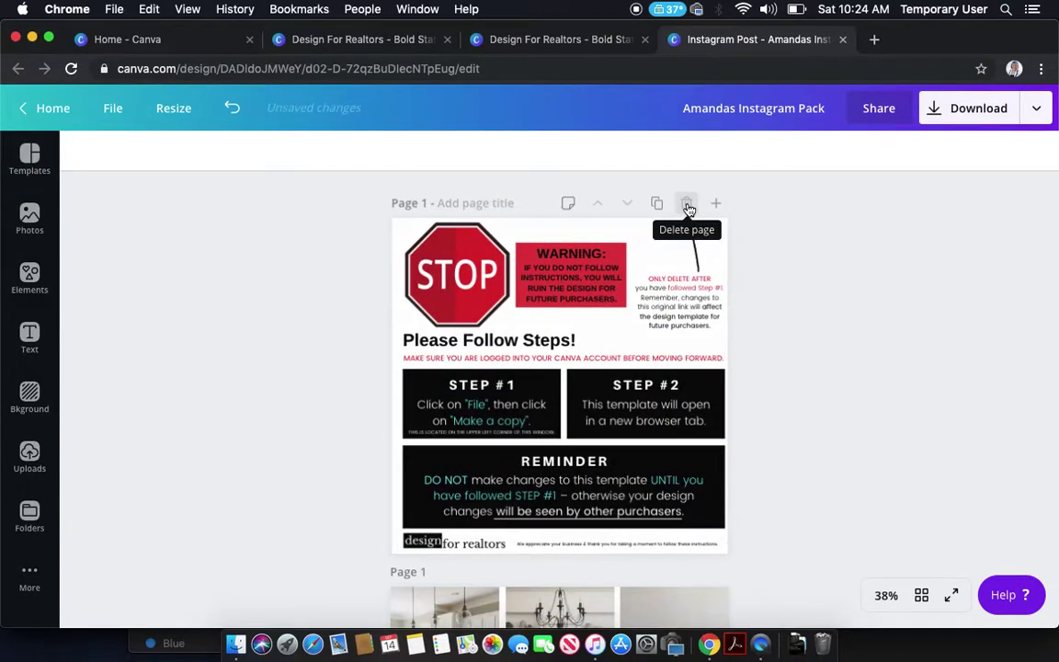
scroll(814, 379, down, 15)
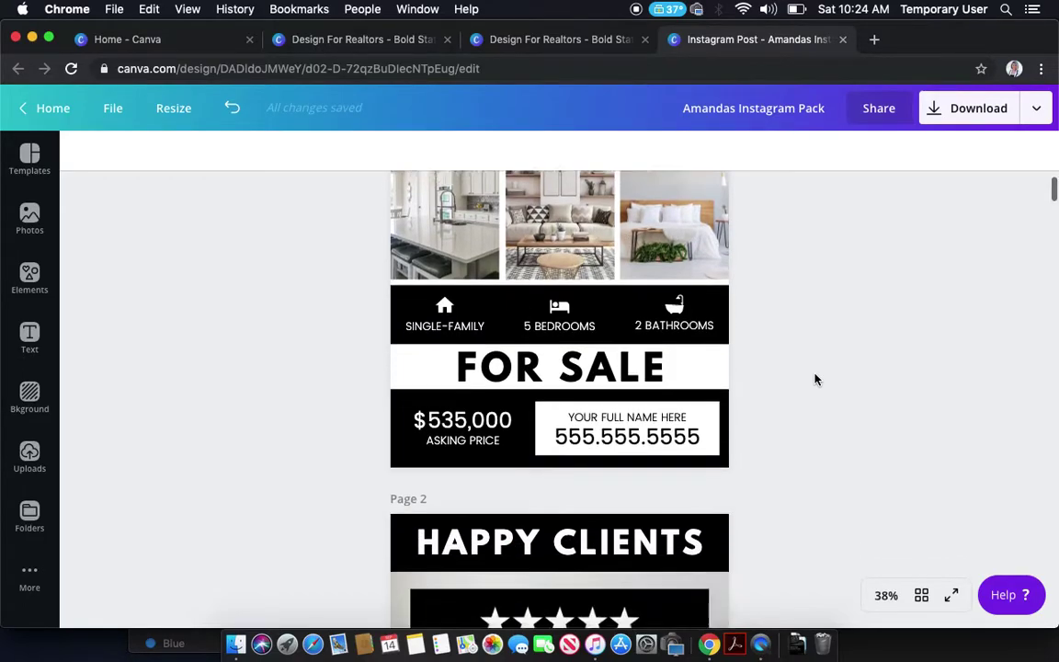
scroll(814, 380, down, 20)
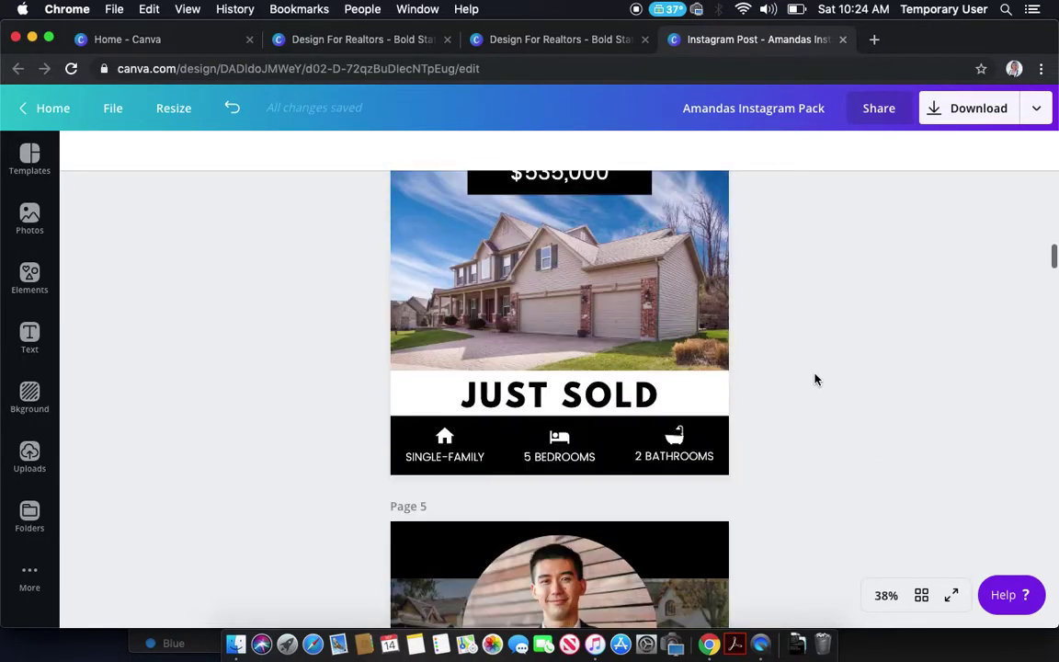
scroll(814, 379, down, 20)
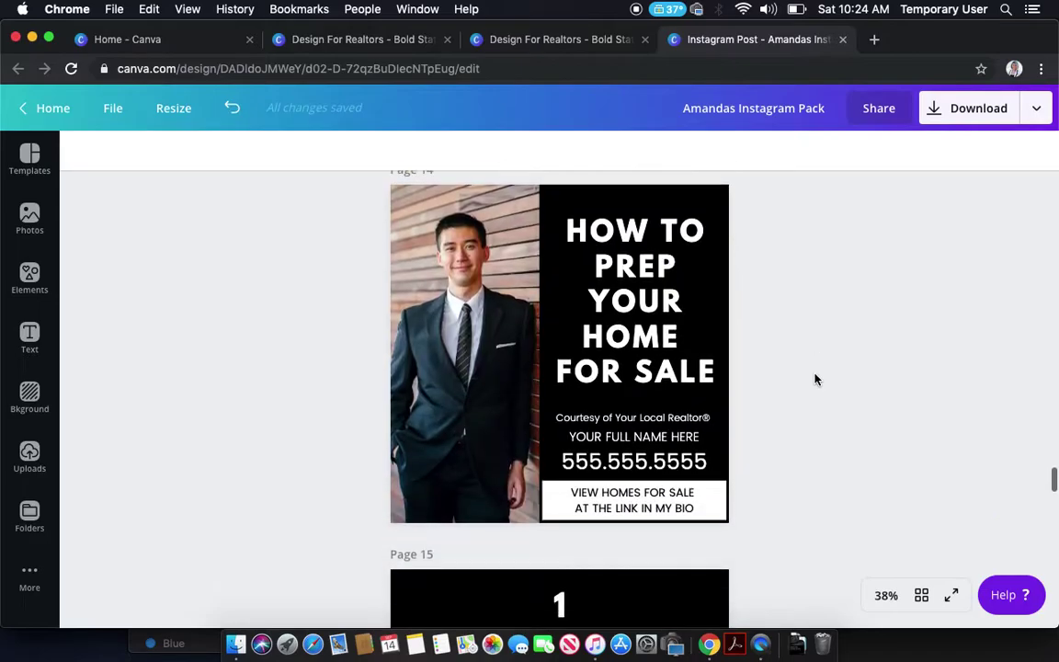
scroll(814, 380, up, 15)
scroll(814, 380, up, 20)
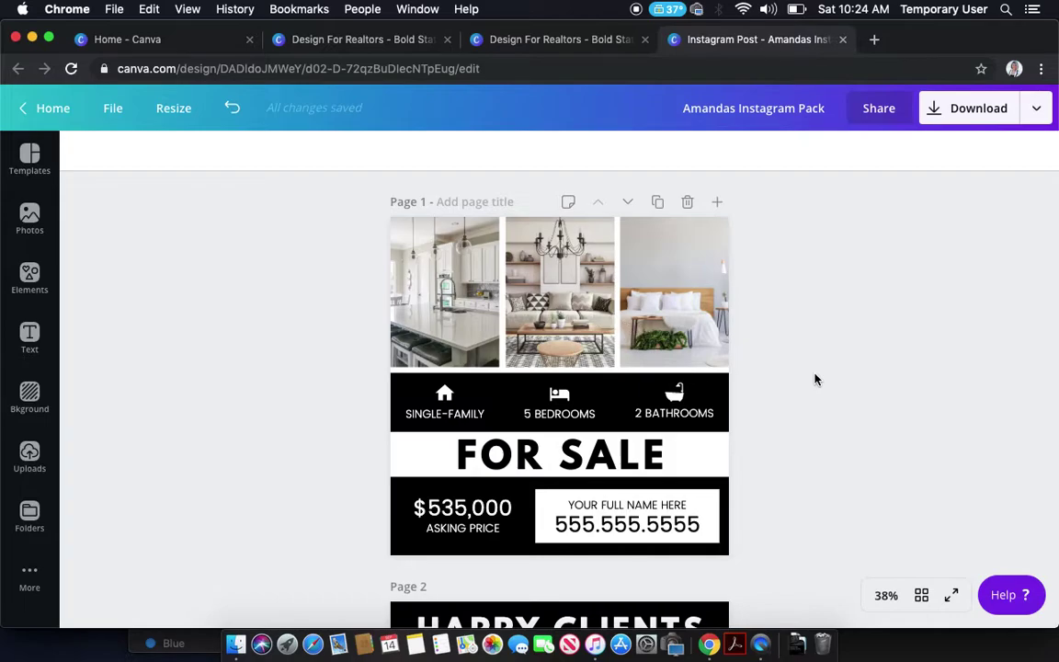
scroll(815, 379, down, 1)
scroll(815, 380, up, 1)
scroll(815, 380, down, 1)
scroll(815, 379, up, 1)
scroll(795, 488, down, 10)
scroll(795, 488, down, 3)
scroll(795, 488, up, 7)
scroll(795, 489, up, 3)
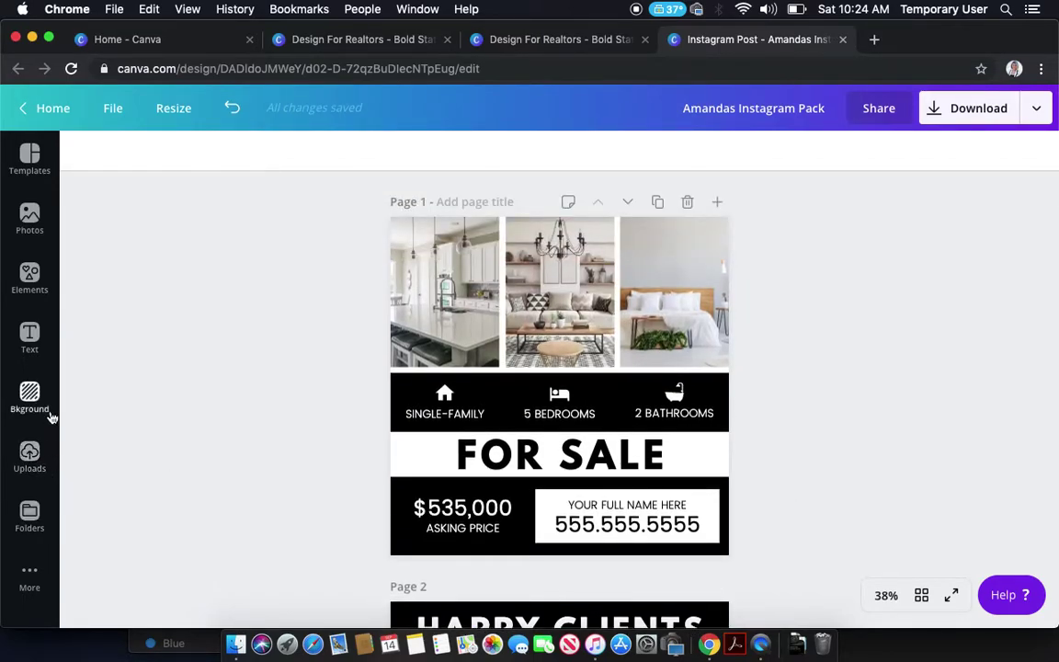
- Drag the bedroom photo into the first frame and the house photo into the middle frame
click(30, 221)
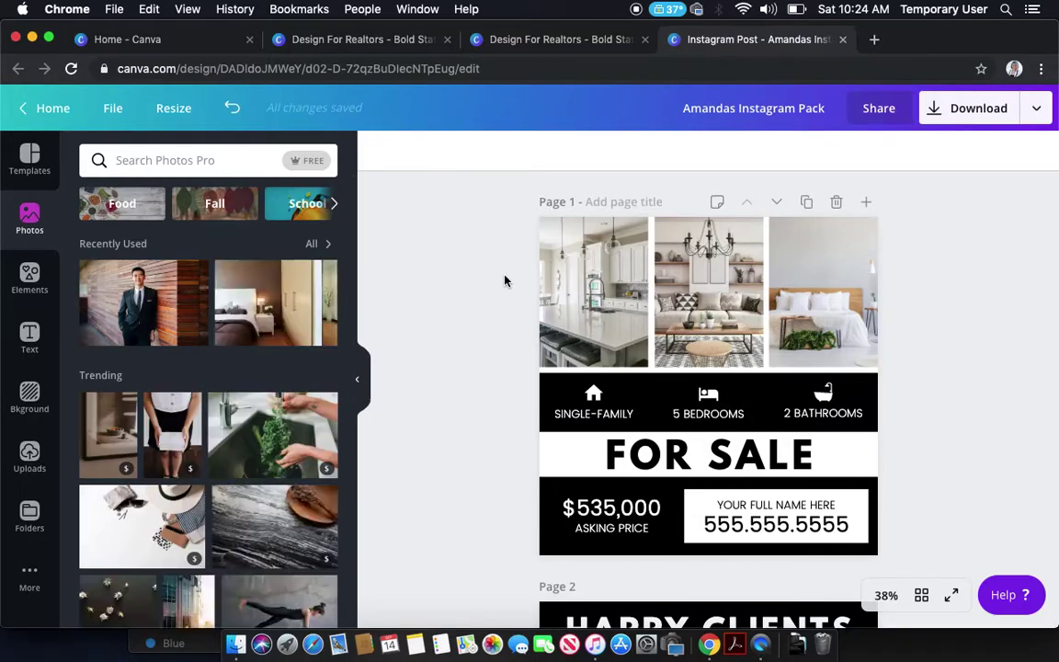
click(314, 244)
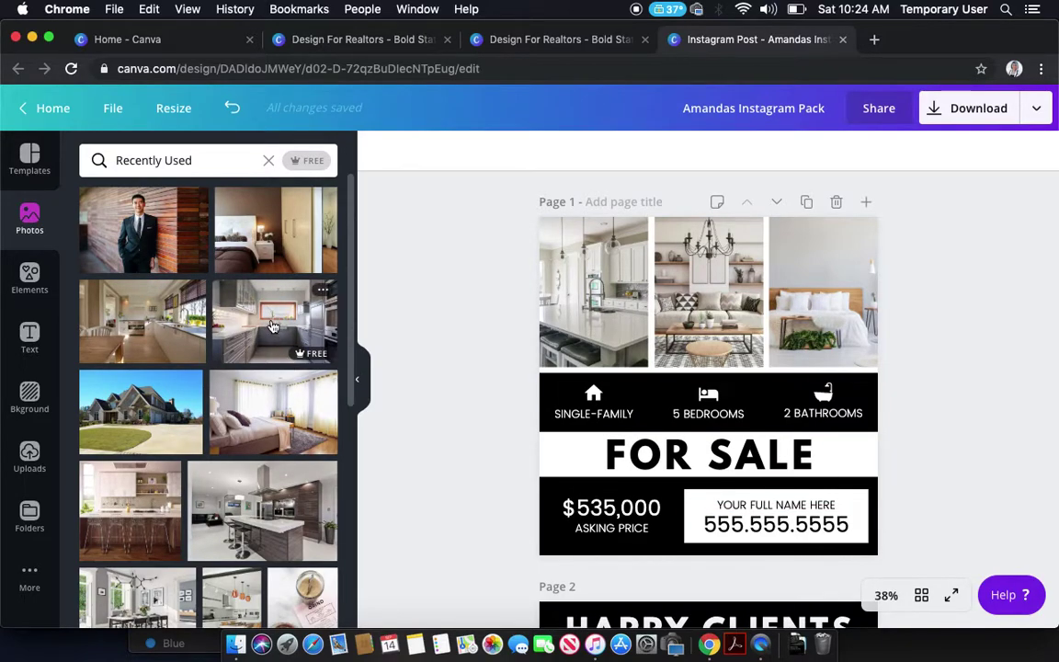
drag(278, 428, 597, 277)
drag(145, 391, 726, 331)
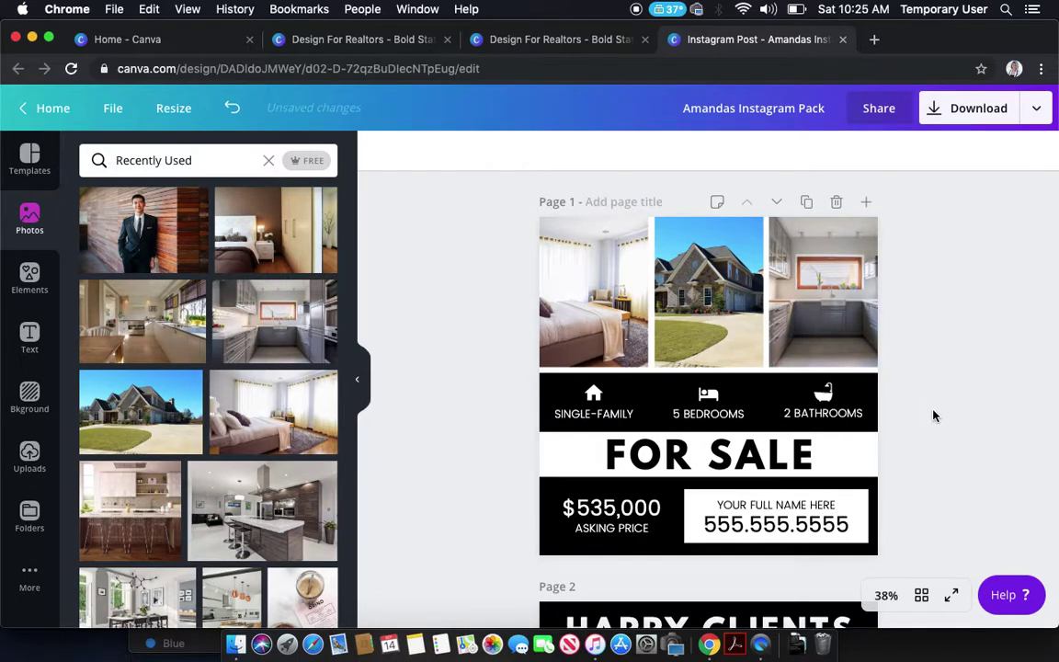
- Retype the feature labels as 4 BEDROOMS and 2.5 BATHROOMS
click(610, 420)
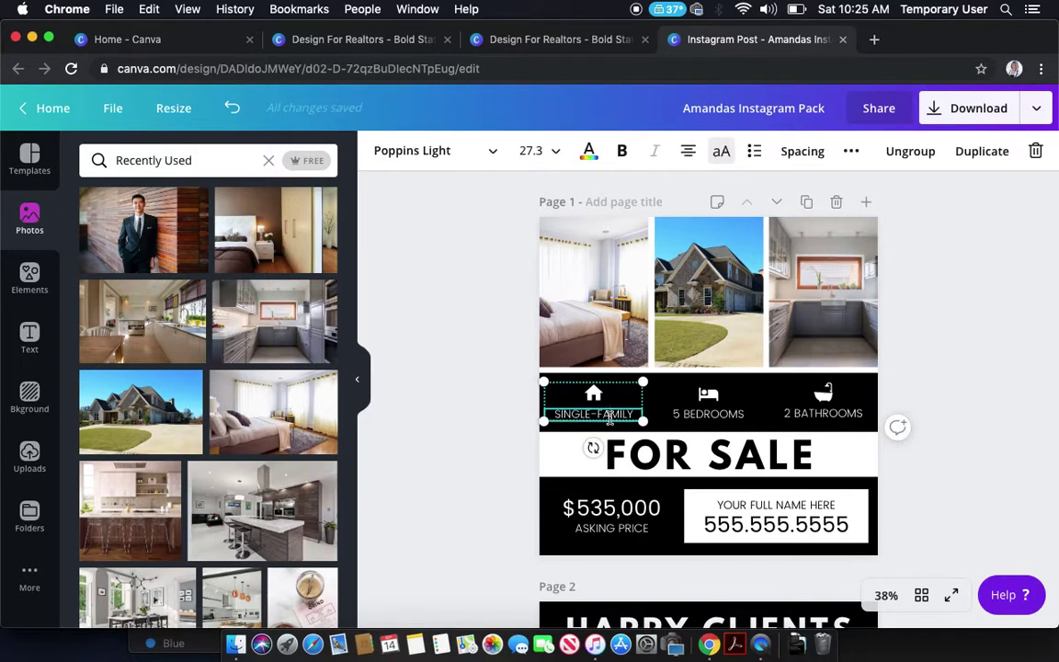
double_click(610, 415)
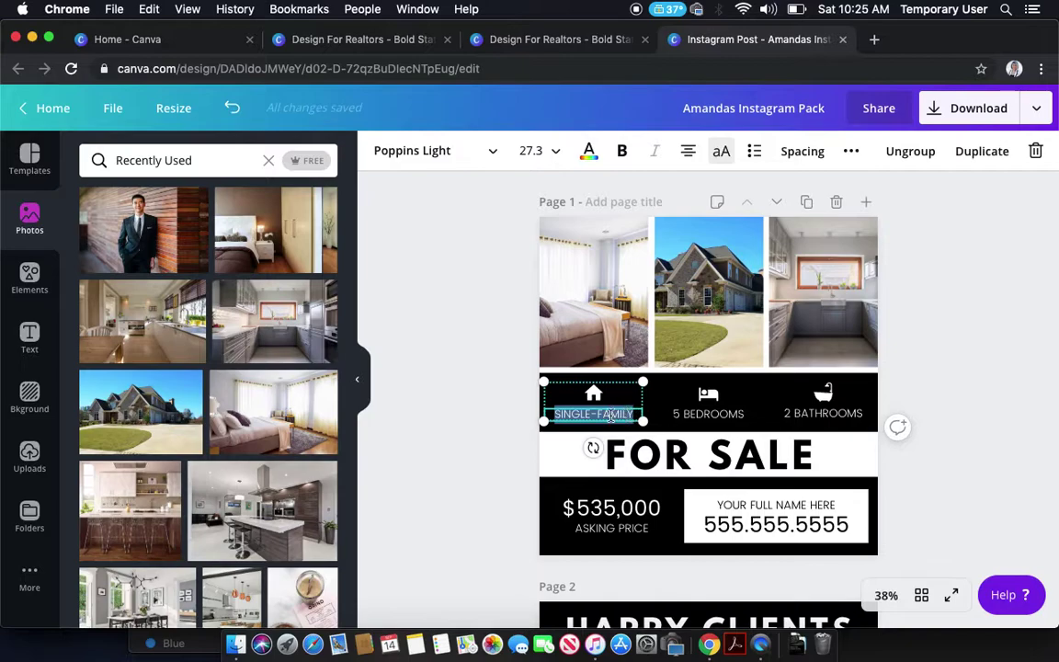
double_click(686, 414)
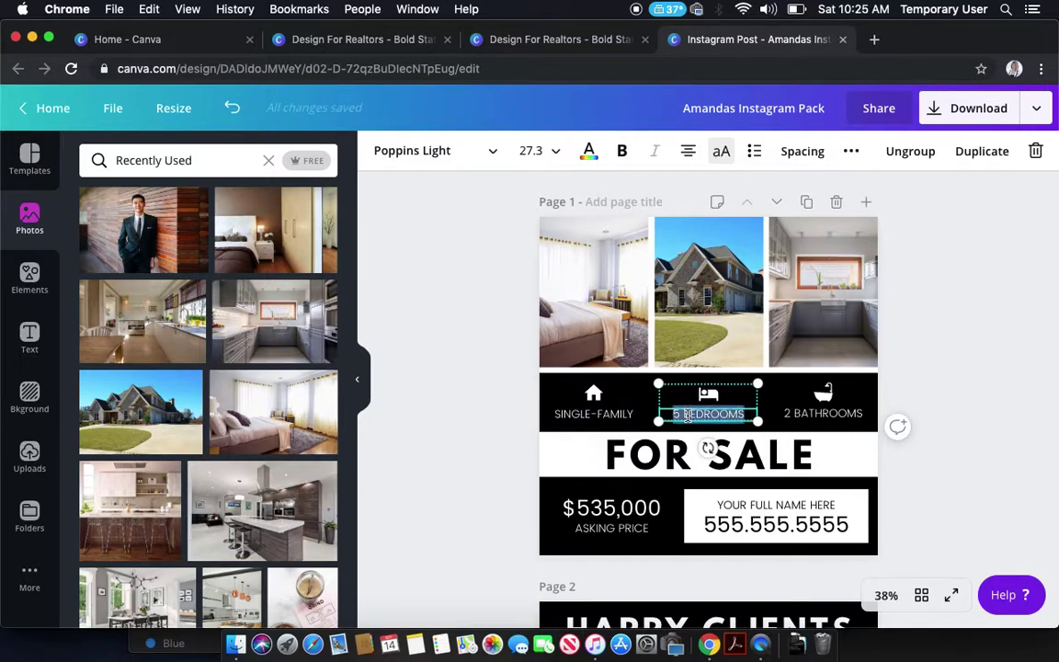
text(4 BED)
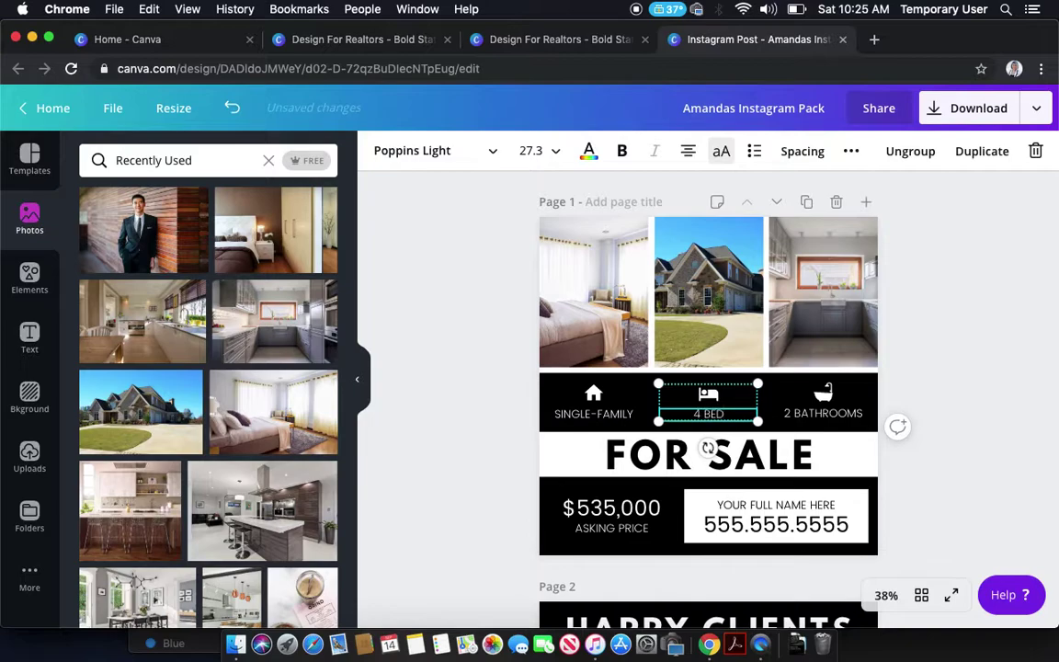
text(ROOMS)
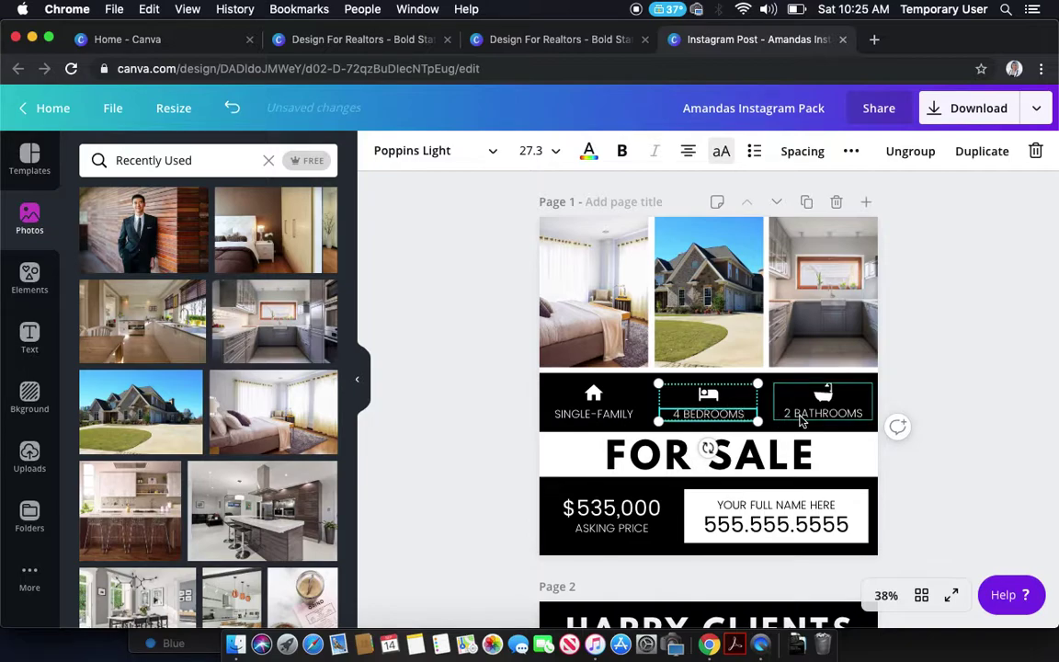
double_click(802, 414)
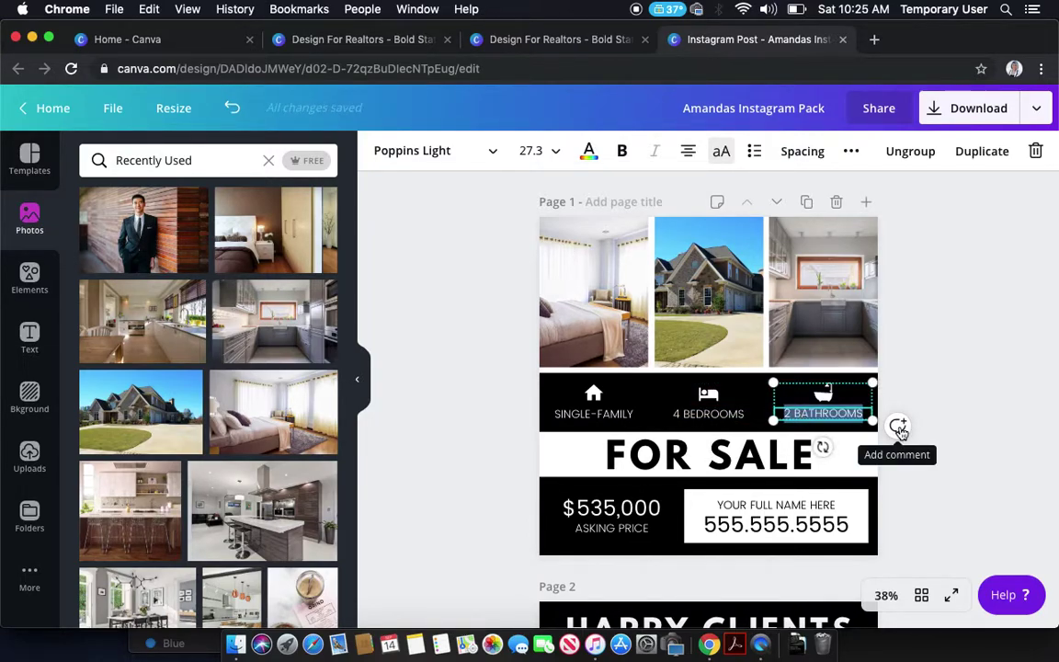
text(2.5)
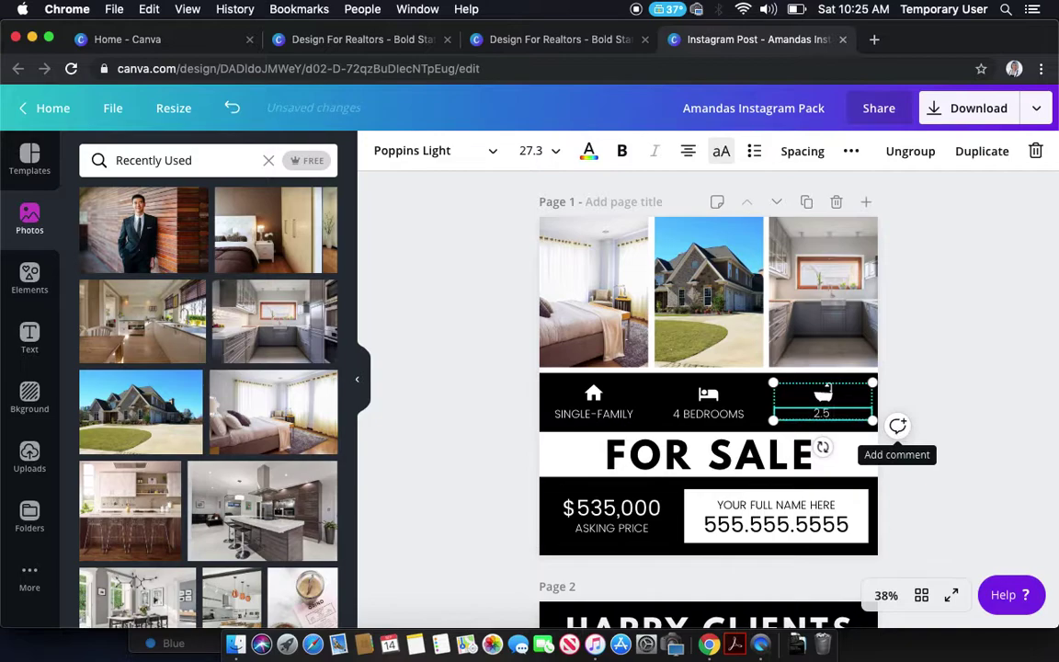
text( BATHROOMS)
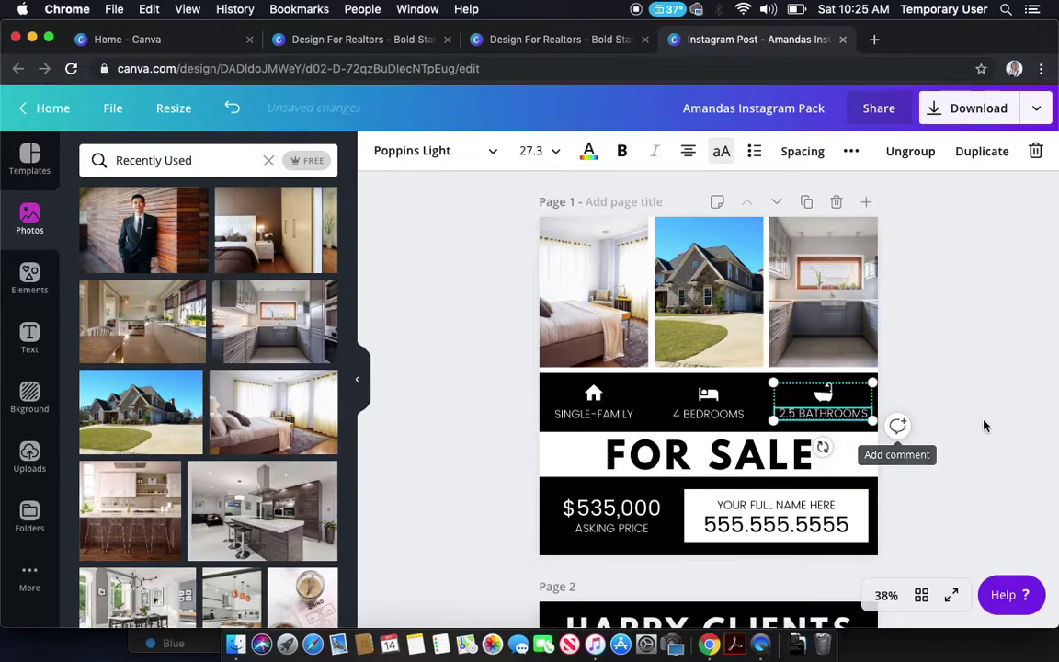
click(983, 425)
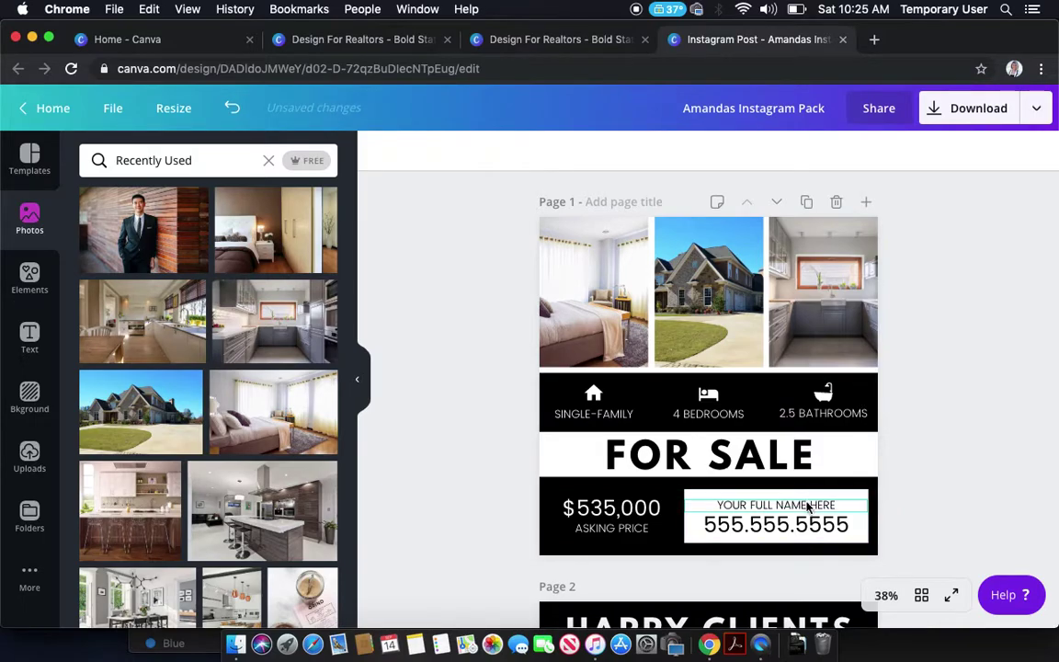
- Replace the YOUR FULL NAME HERE placeholder with the agent's full name and enter the agent's phone number
double_click(776, 505)
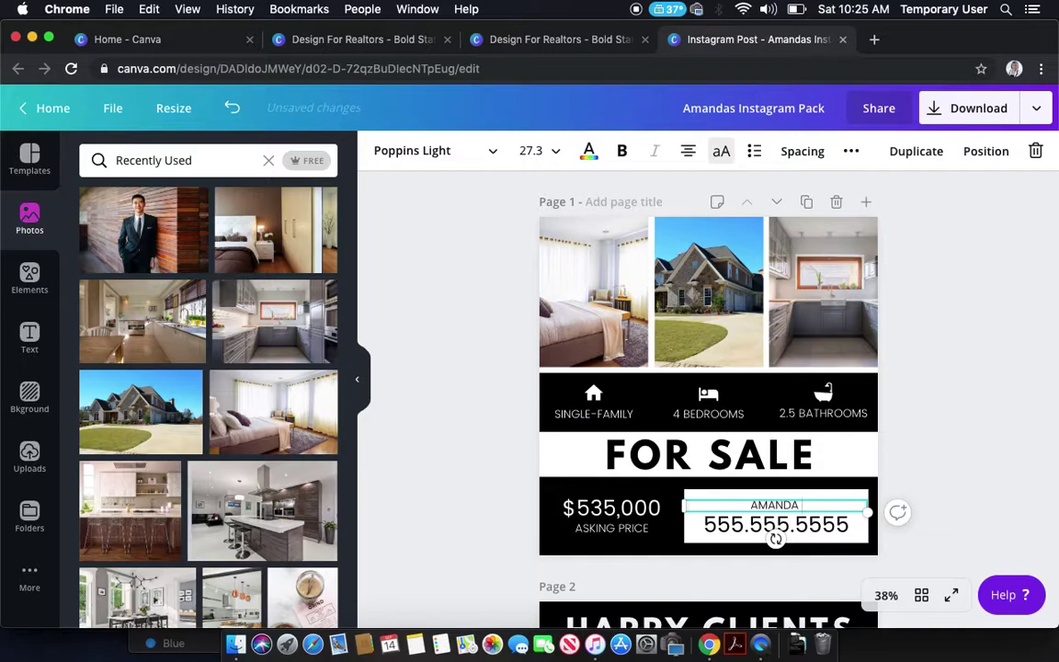
click(814, 526)
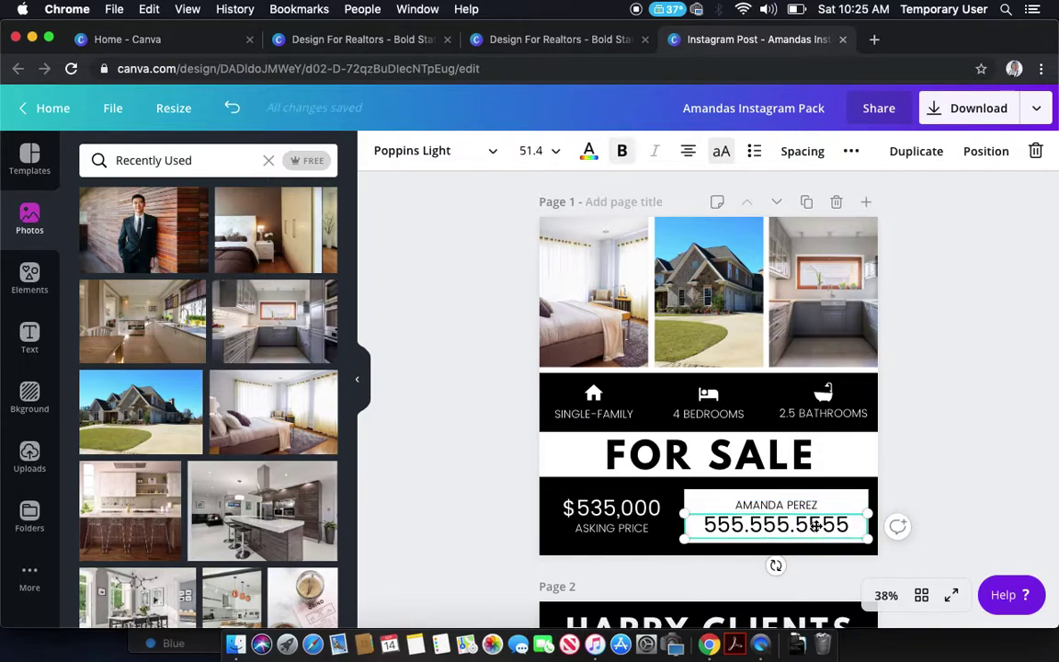
double_click(814, 526)
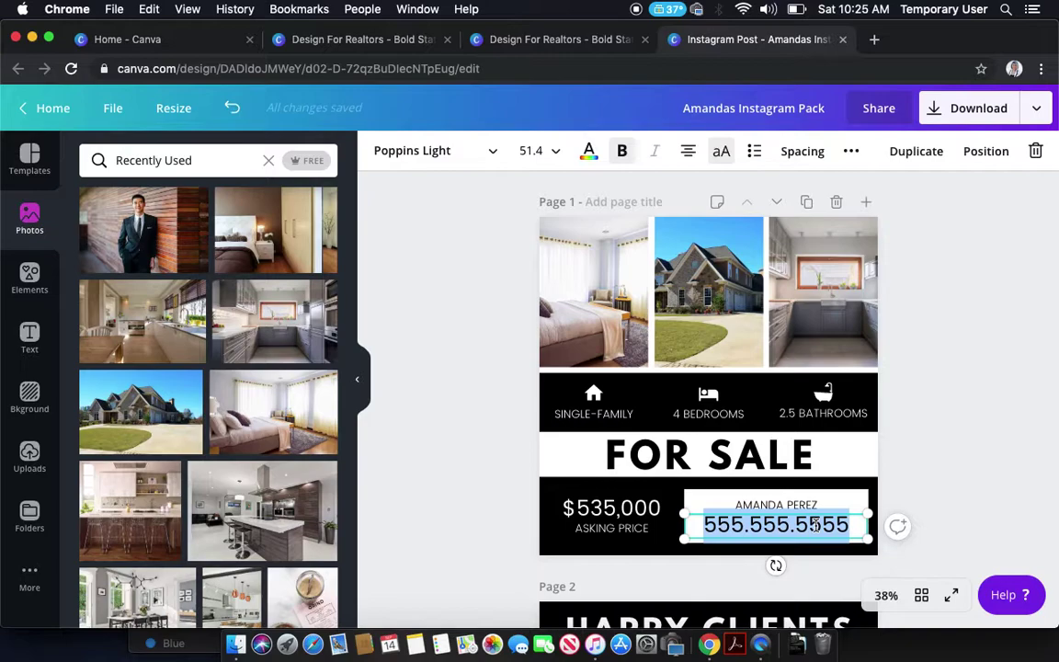
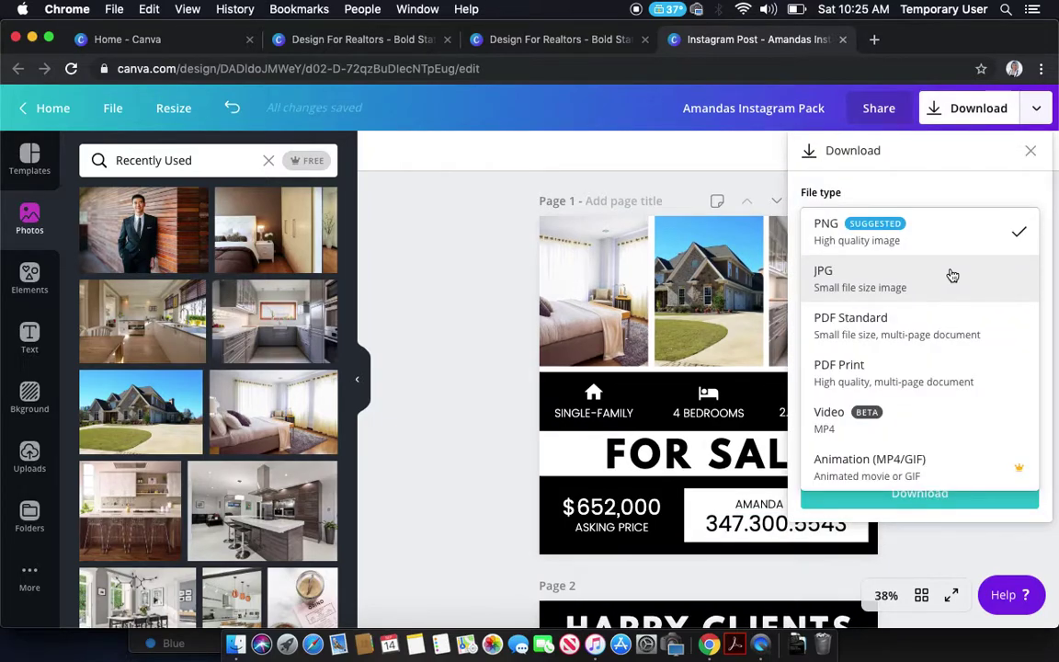
- Set the download to JPG at quality 100 for Page 1 only, then close the download panel
click(953, 276)
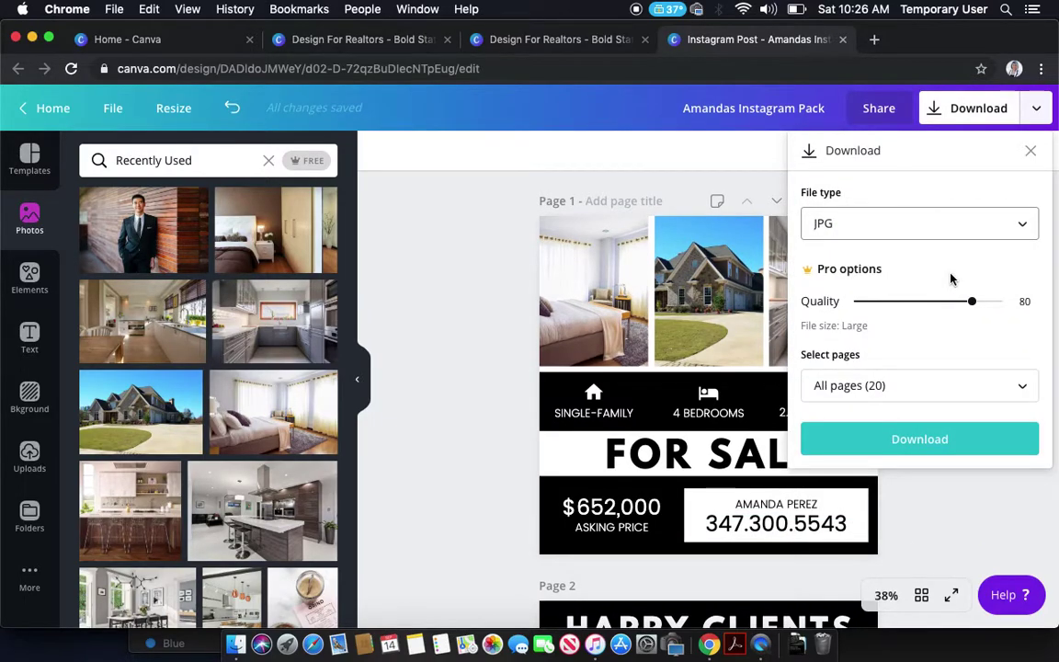
drag(969, 302, 1022, 296)
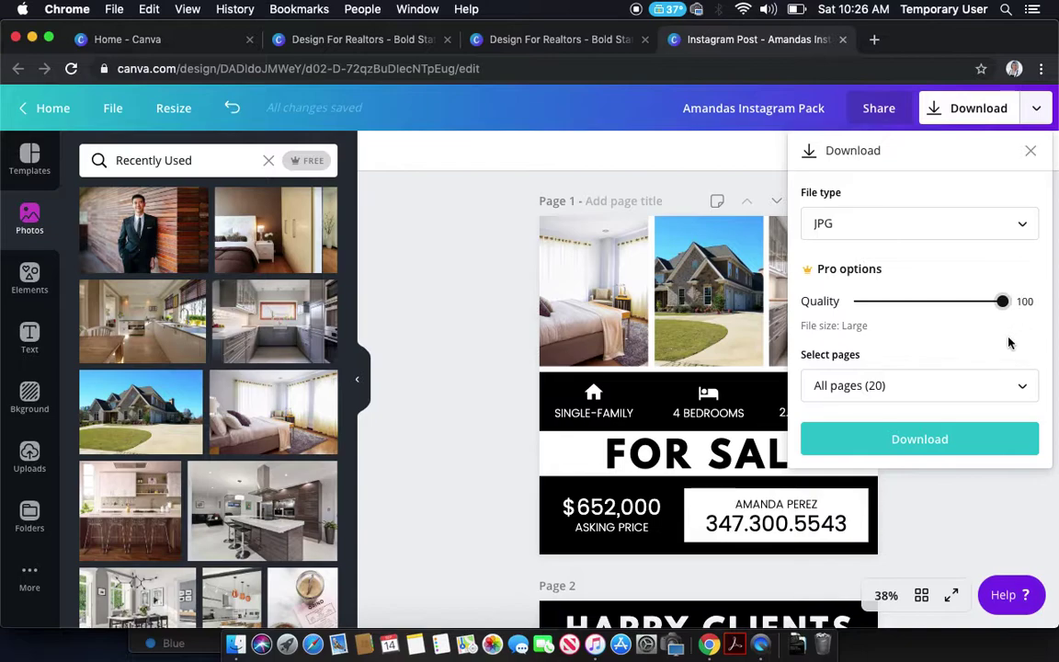
click(1014, 387)
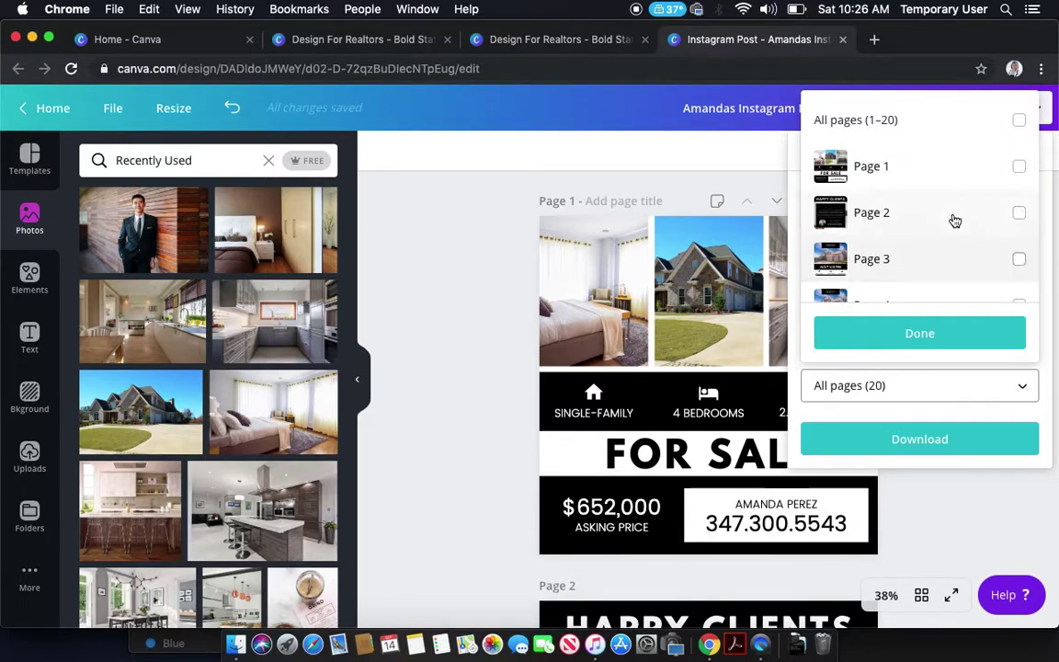
scroll(951, 220, down, 2)
scroll(952, 221, up, 2)
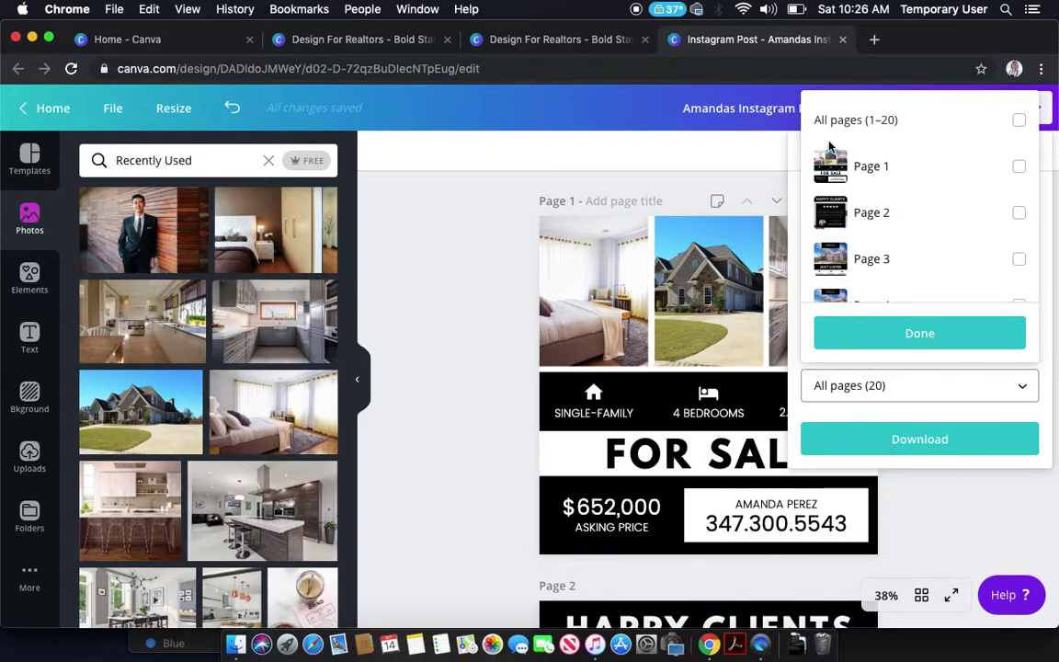
click(946, 183)
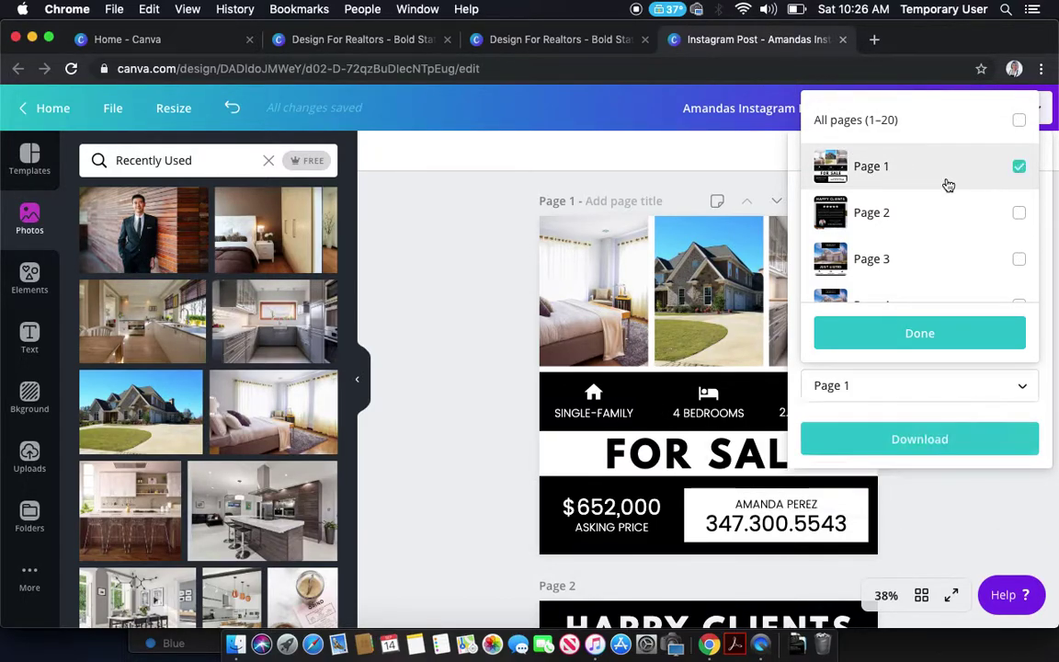
click(947, 345)
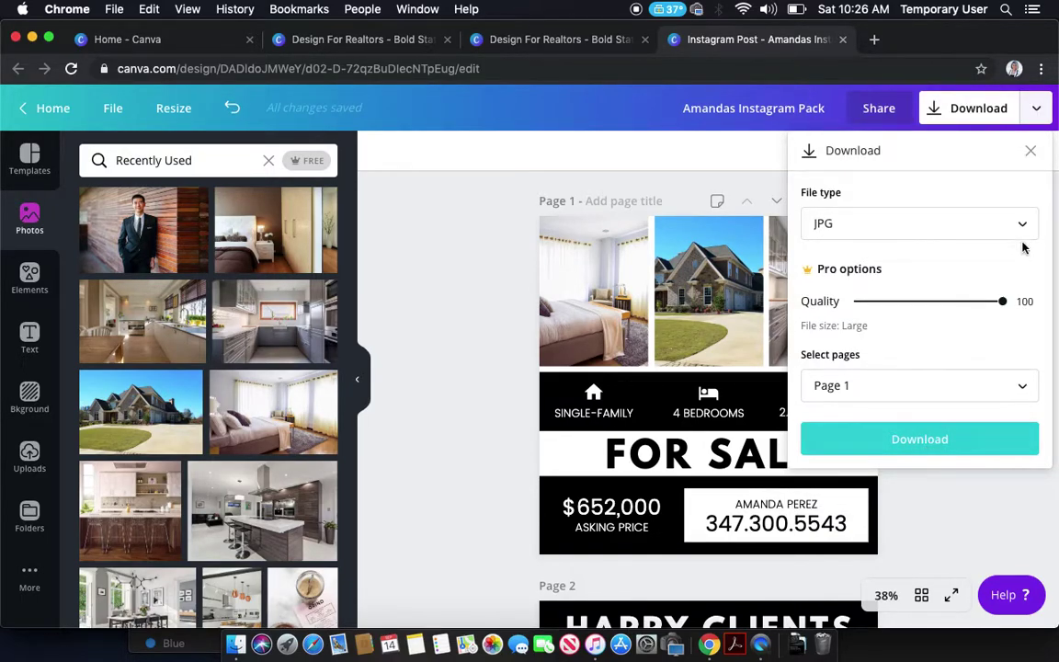
click(1027, 154)
click(456, 229)
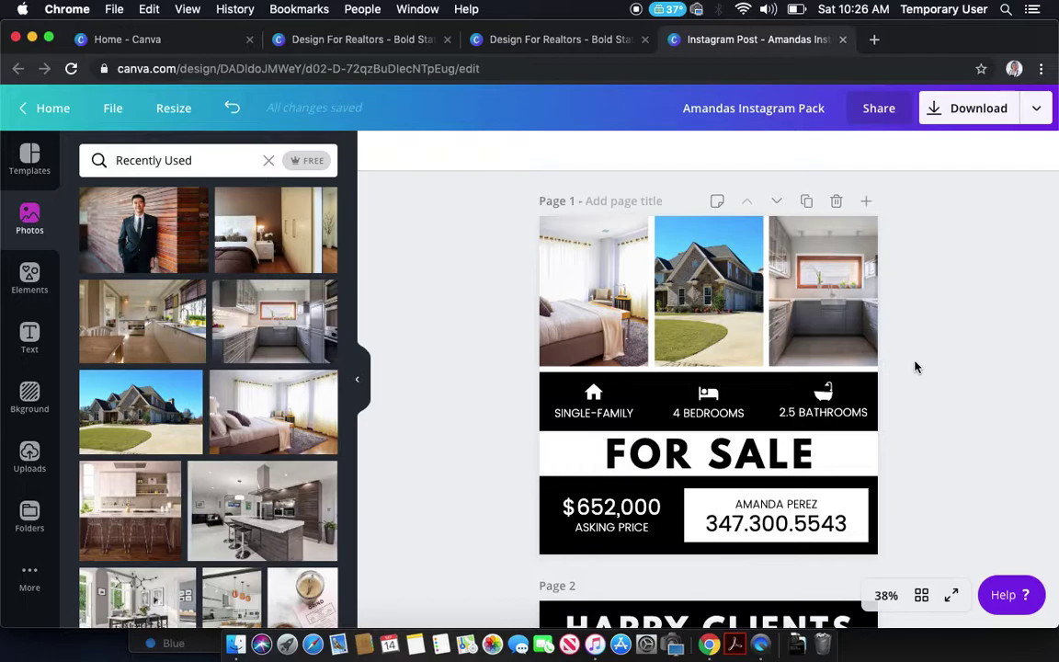
- Undo all Page 1 text and photo edits, then switch to the original realtors template tab
scroll(915, 367, down, 5)
scroll(915, 366, up, 5)
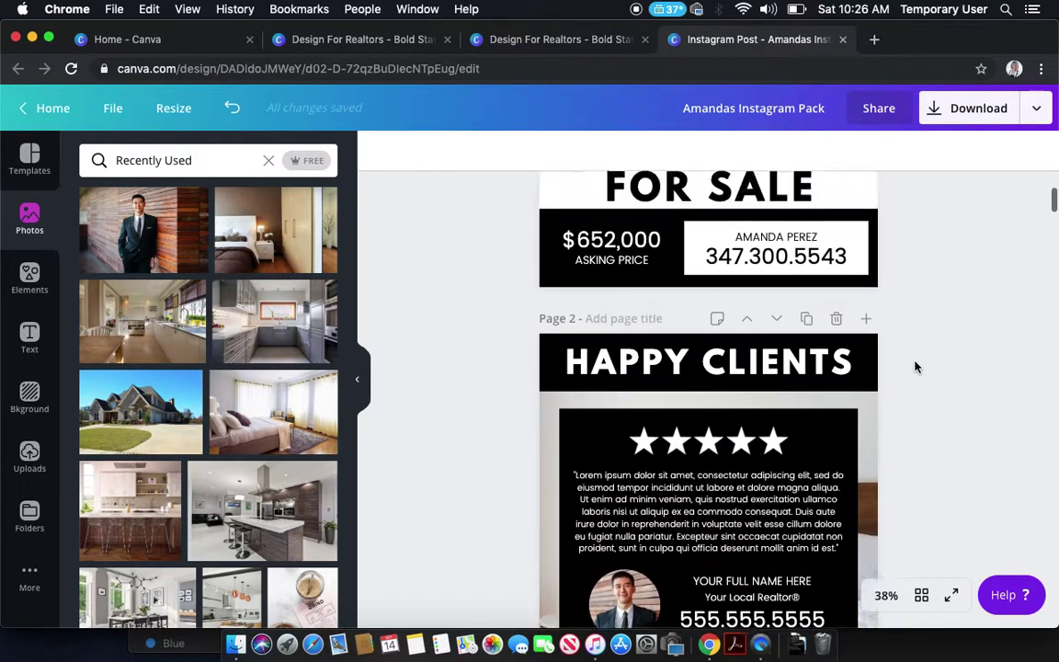
scroll(915, 366, down, 1)
scroll(916, 366, up, 1)
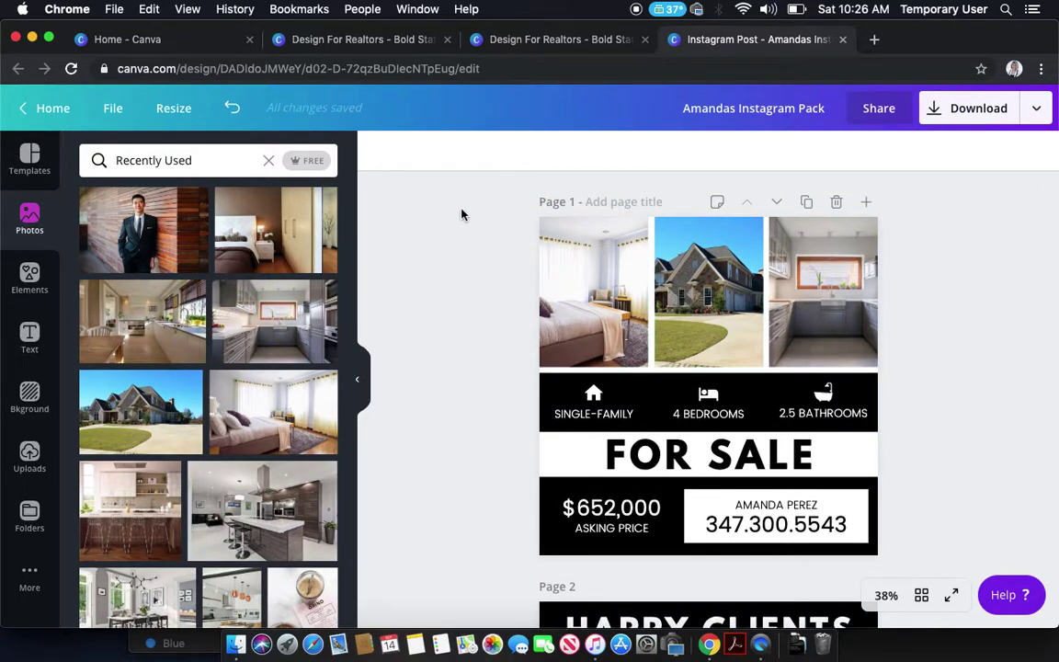
click(231, 112)
click(232, 112)
click(232, 113)
click(231, 113)
click(231, 112)
click(232, 113)
click(231, 112)
click(232, 112)
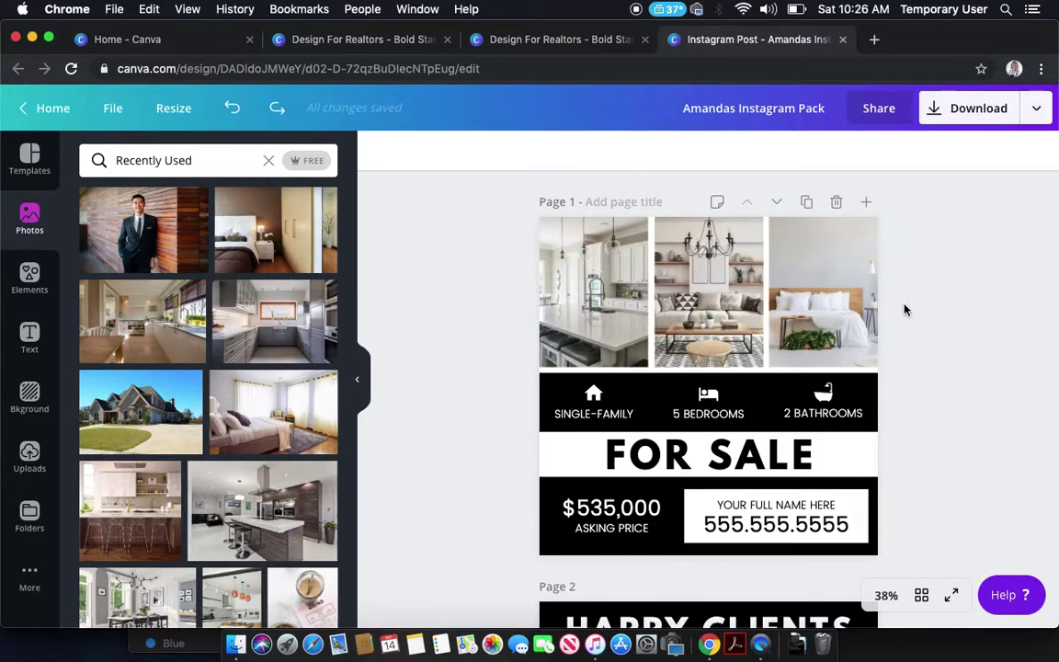
click(588, 38)
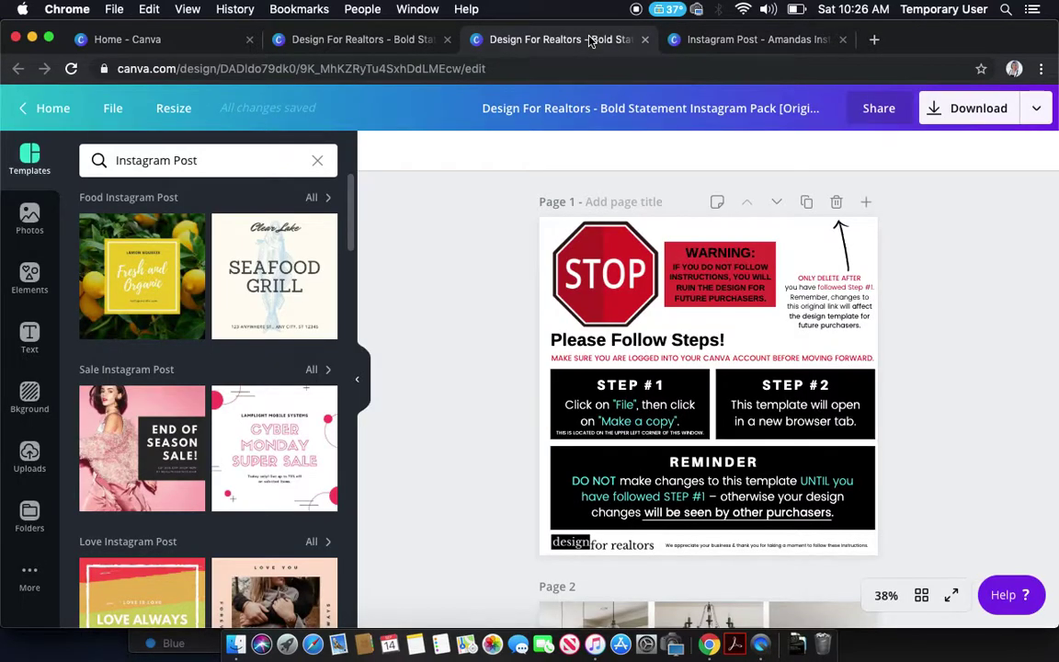